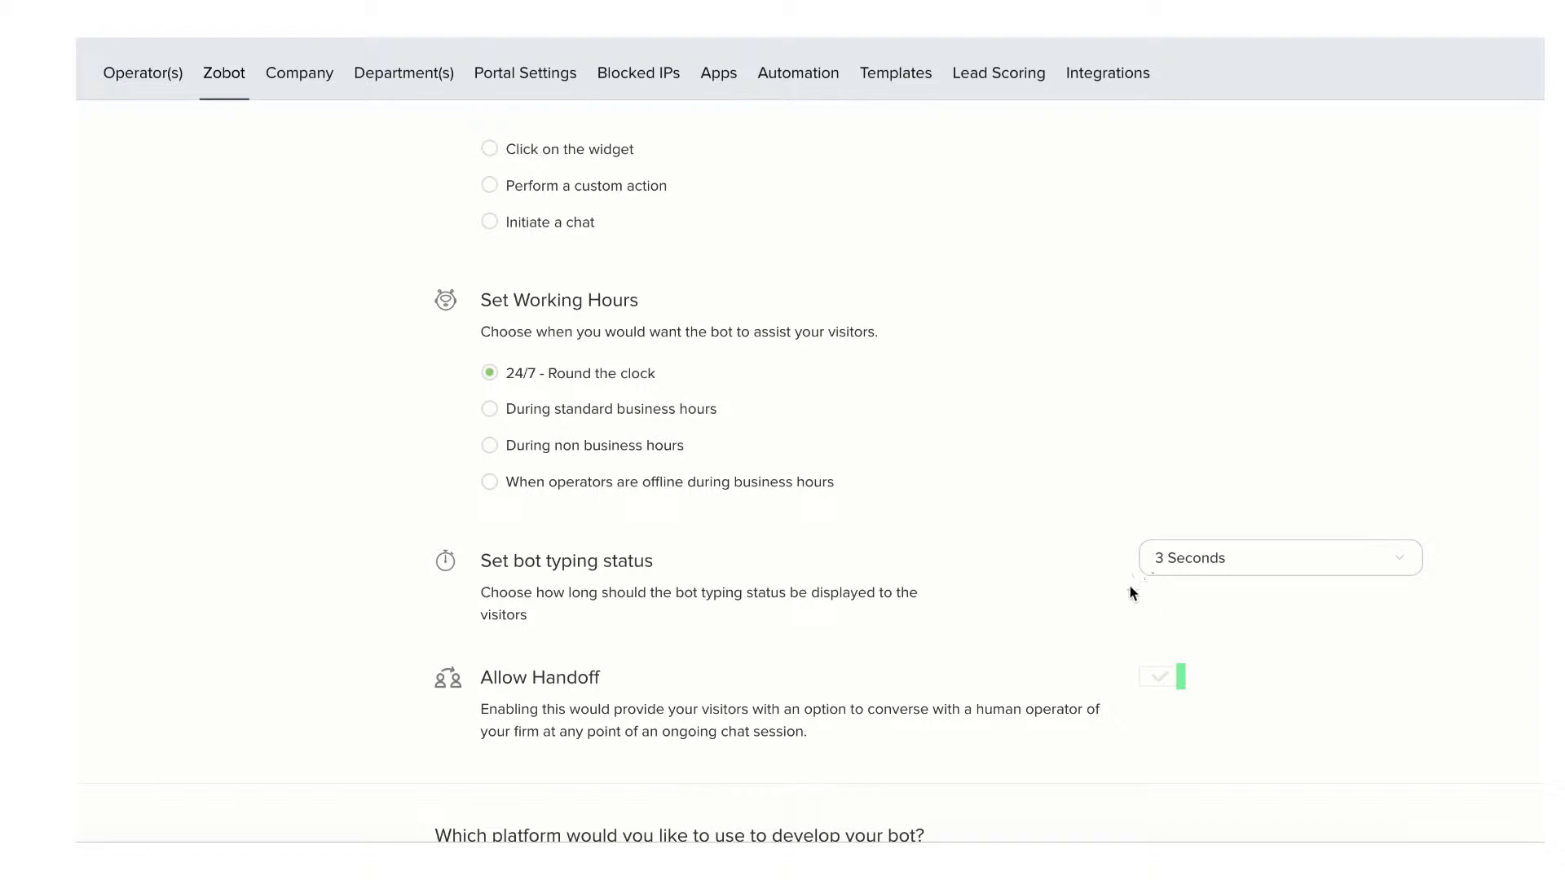
Step: Choose Zia Skills as the bot's development platform and start a new skill instead of using an existing one
scroll(1054, 647, "down", 1)
scroll(1054, 650, "down", 3)
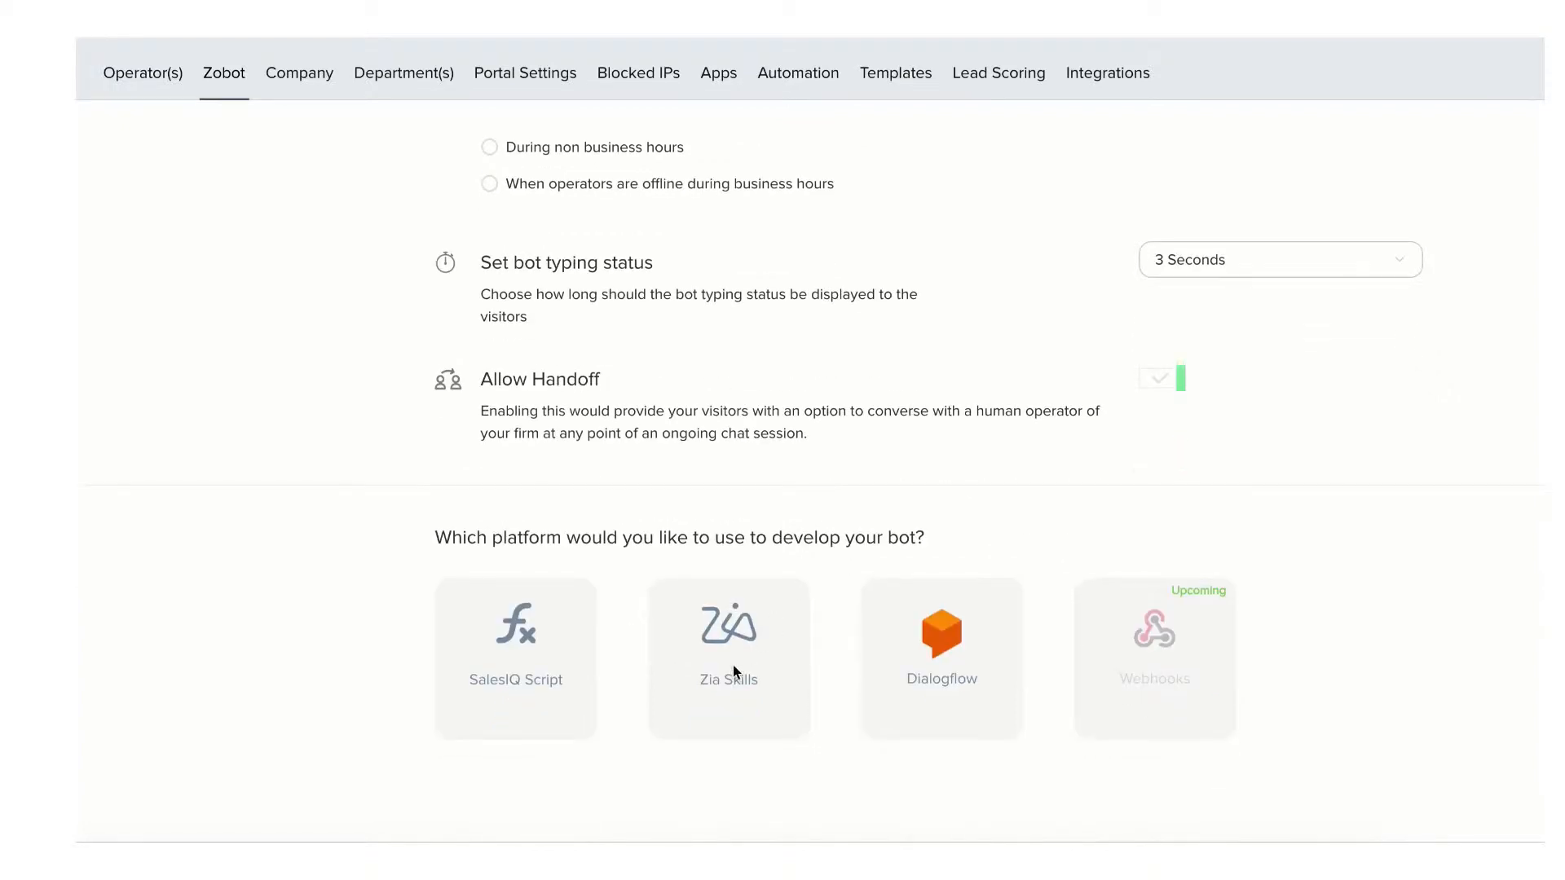
left_click(732, 670)
left_click(115, 335)
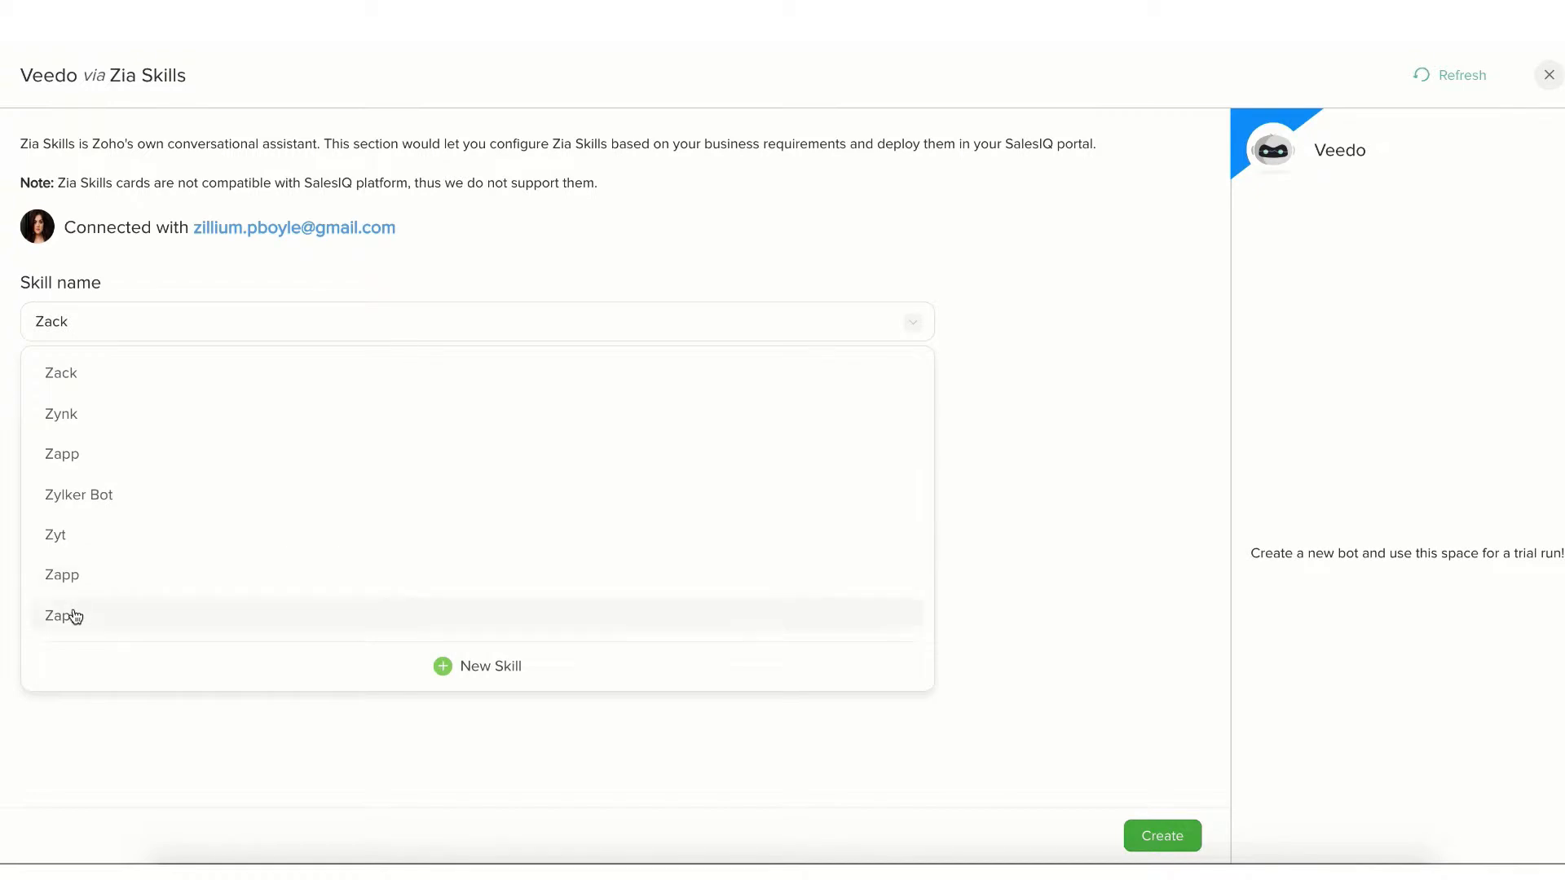
left_click(442, 669)
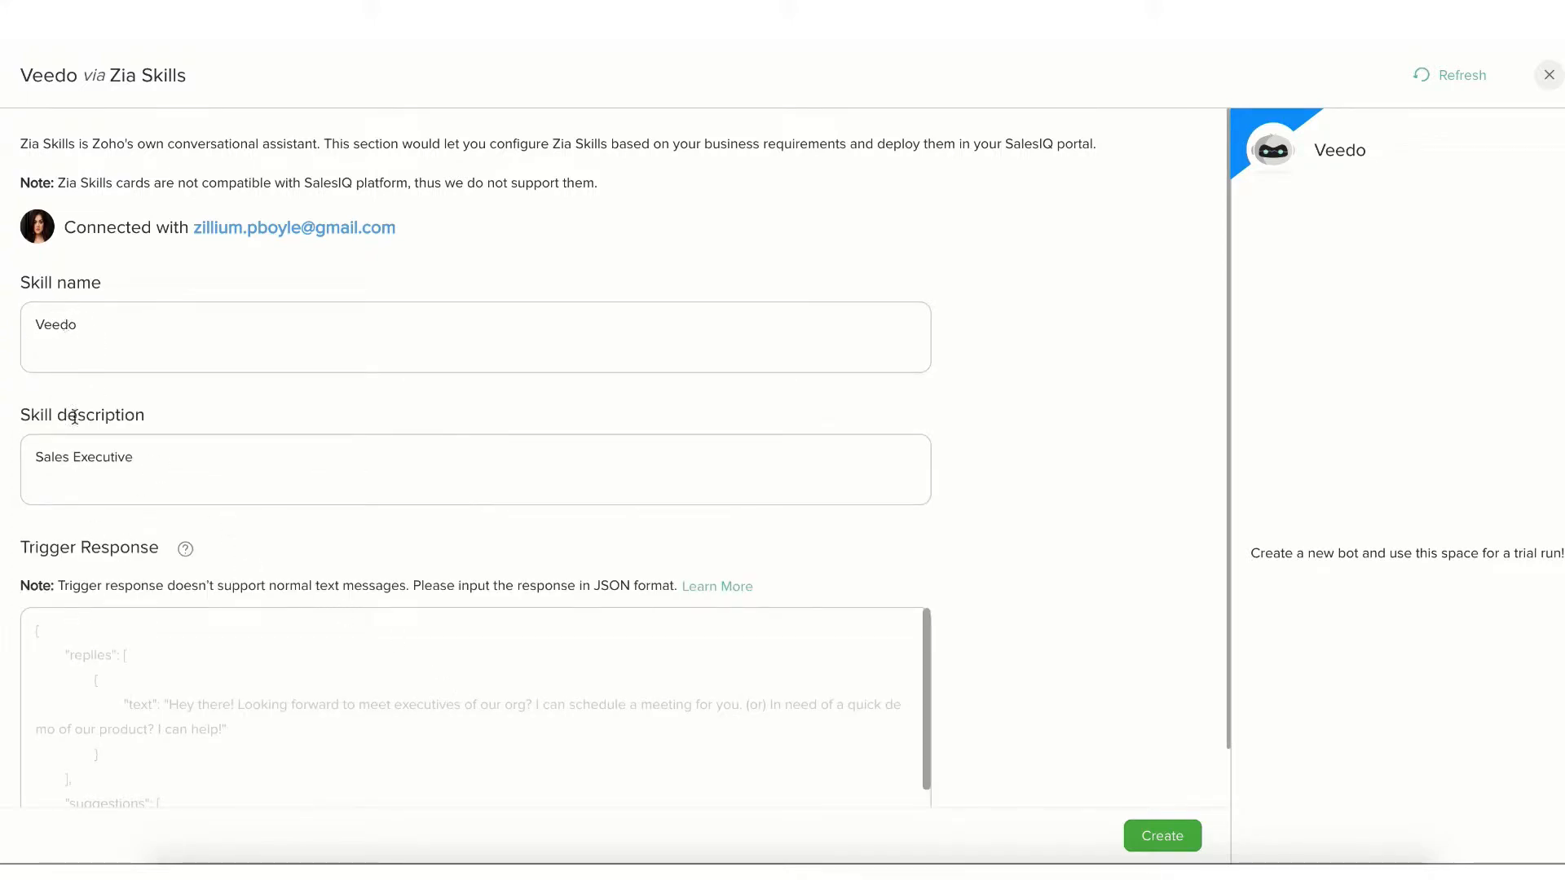
Step: Enter a JSON trigger response replying "Hello there, I'm Veedo." and "How may I help you today?", and create the skill
left_click(53, 629)
type("{ \"replies\": [ { \"text\": \"Hello there, I'm Veedo. \" }, { \"text\": \"How may I help you today?\"  } ] }")
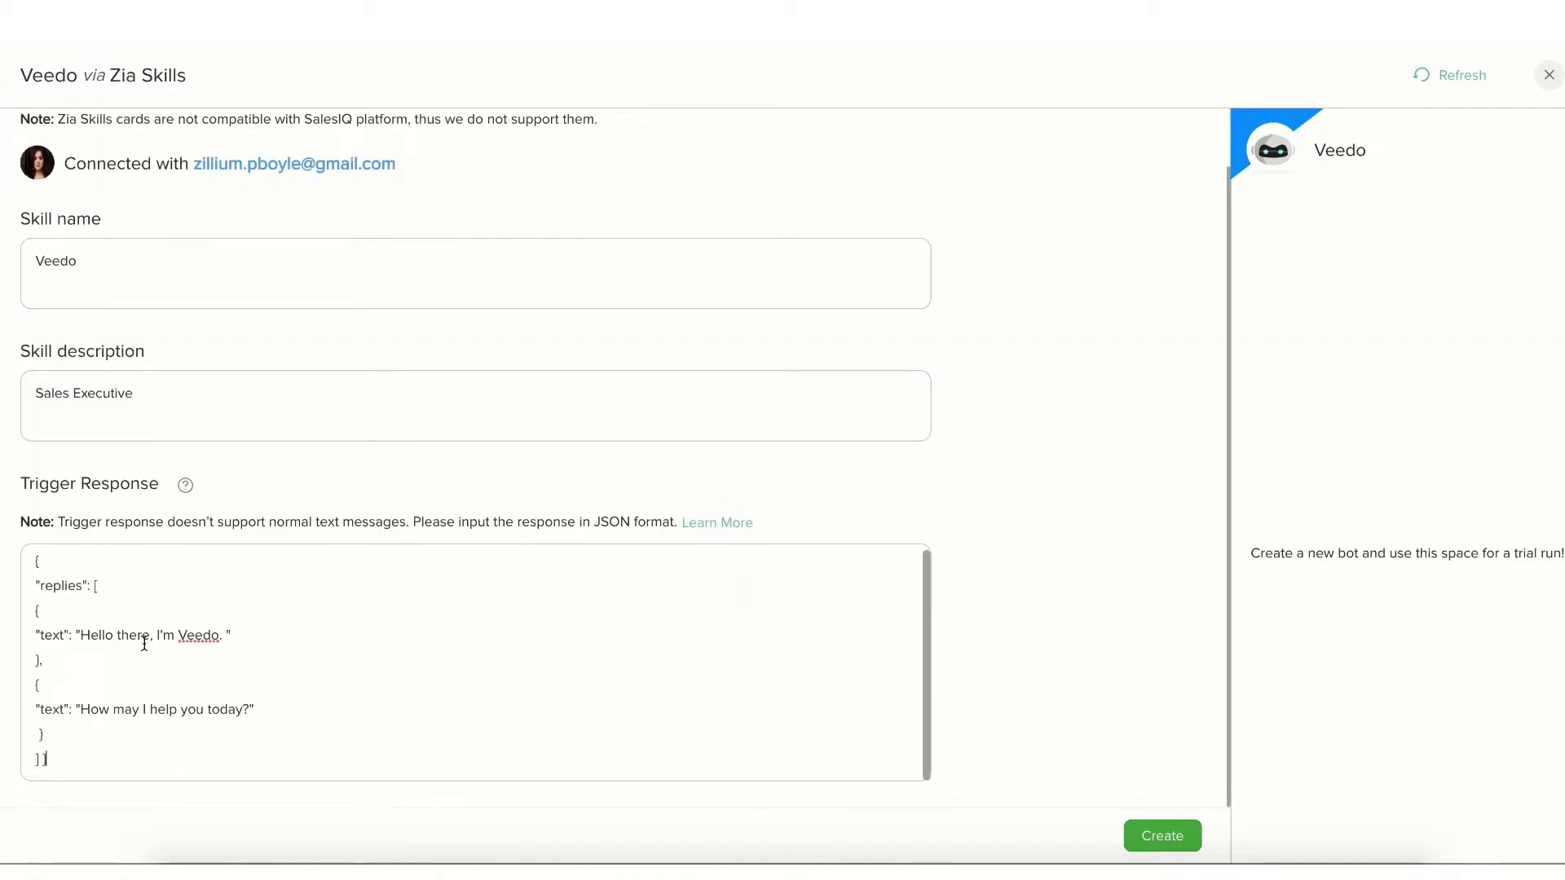
left_click(1162, 837)
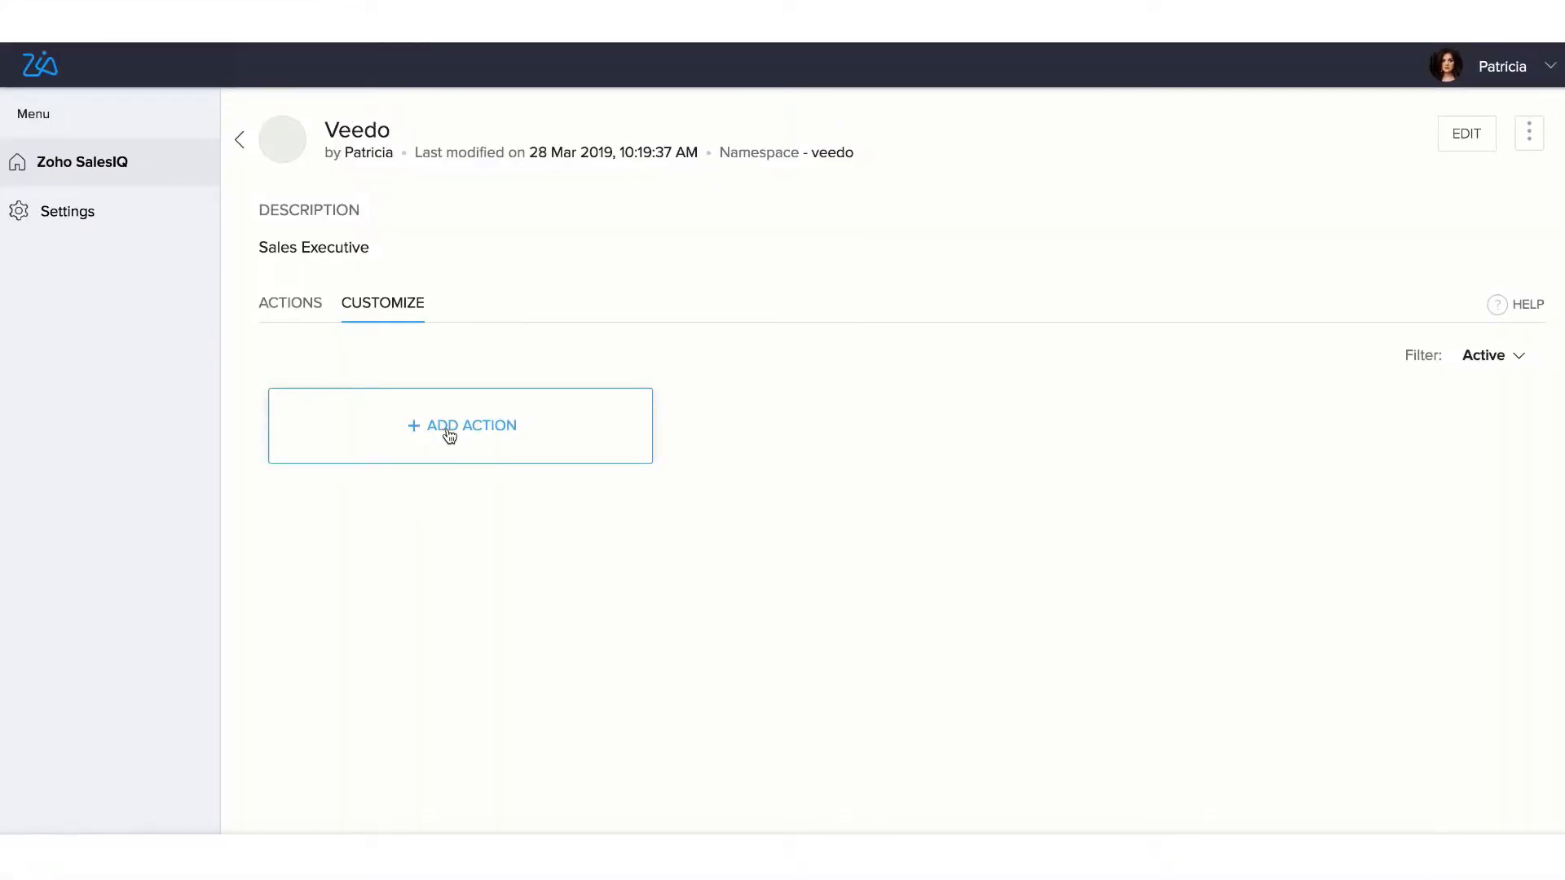
Step: Add an action named "Manage projects" to the Veedo skill that answers a question with a direct answer
left_click(449, 436)
type("Ma")
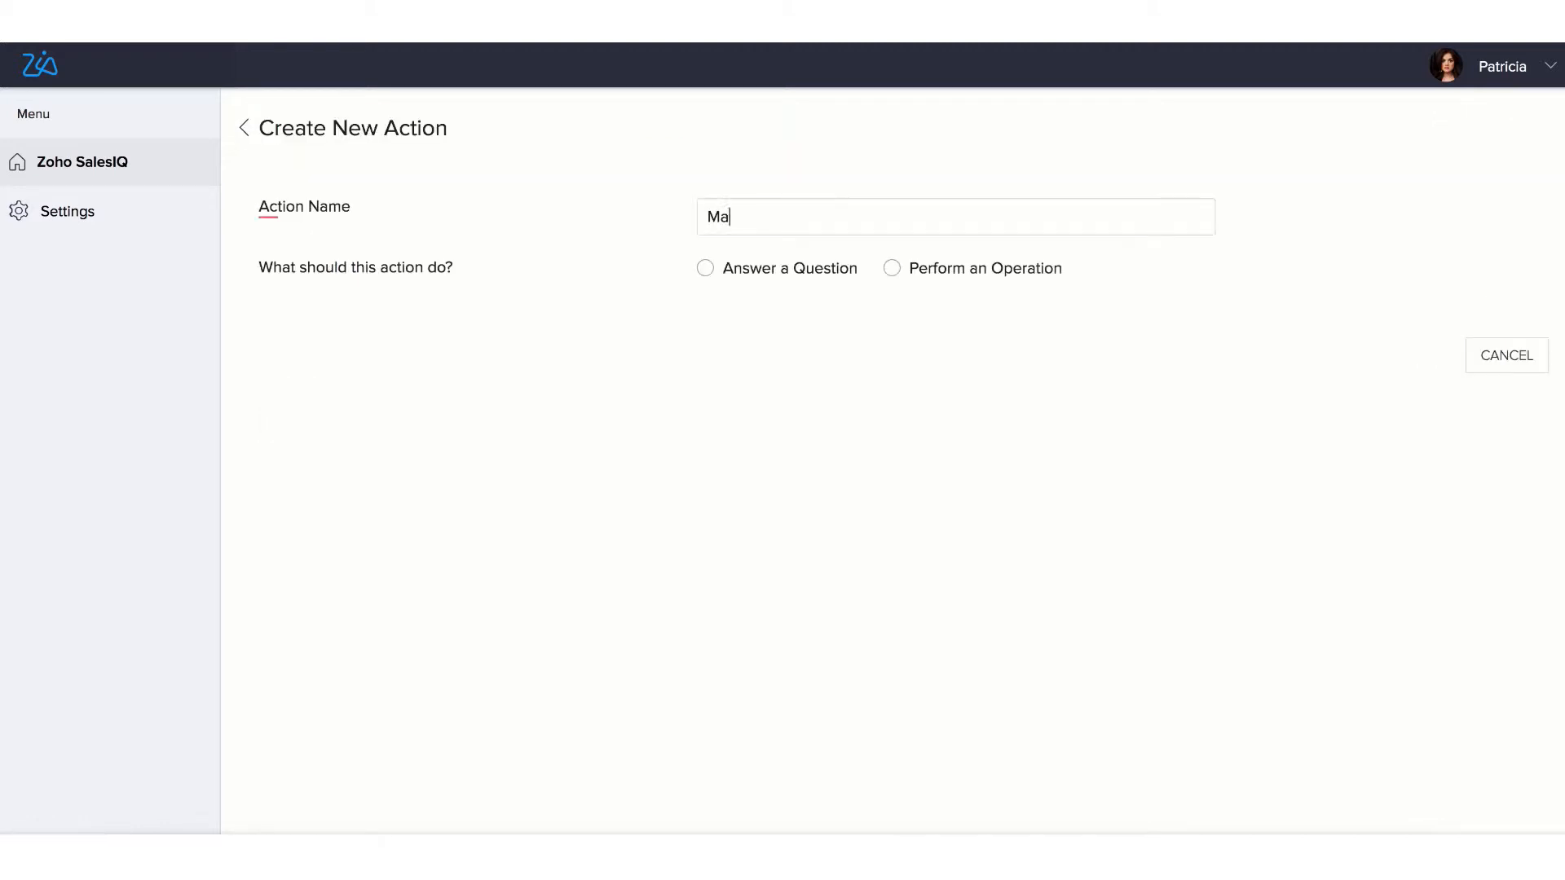
type("nage projects")
left_click(706, 270)
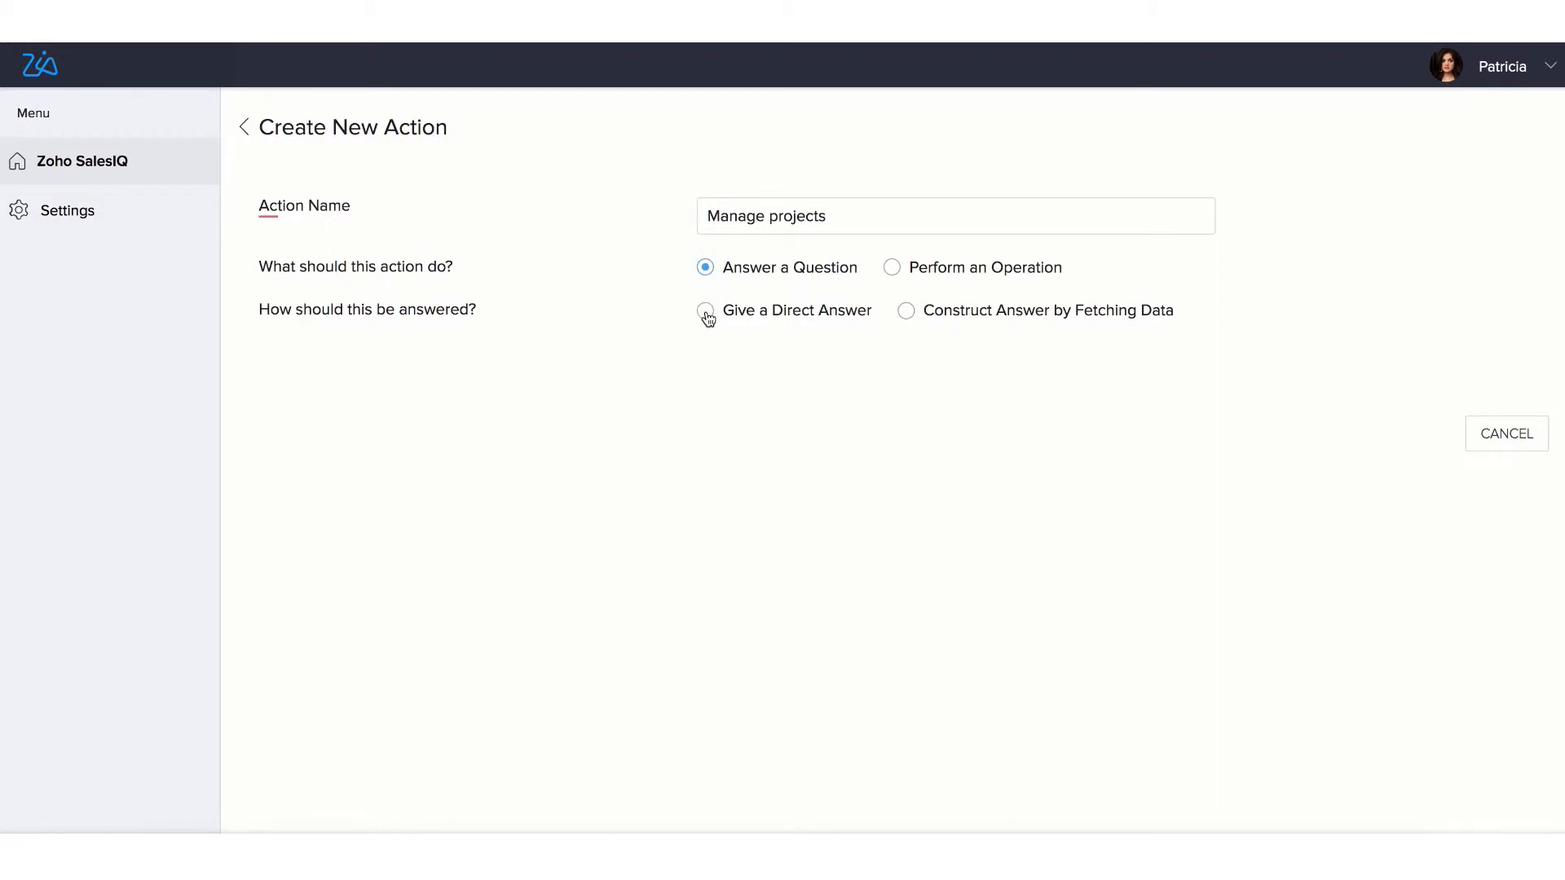
left_click(706, 313)
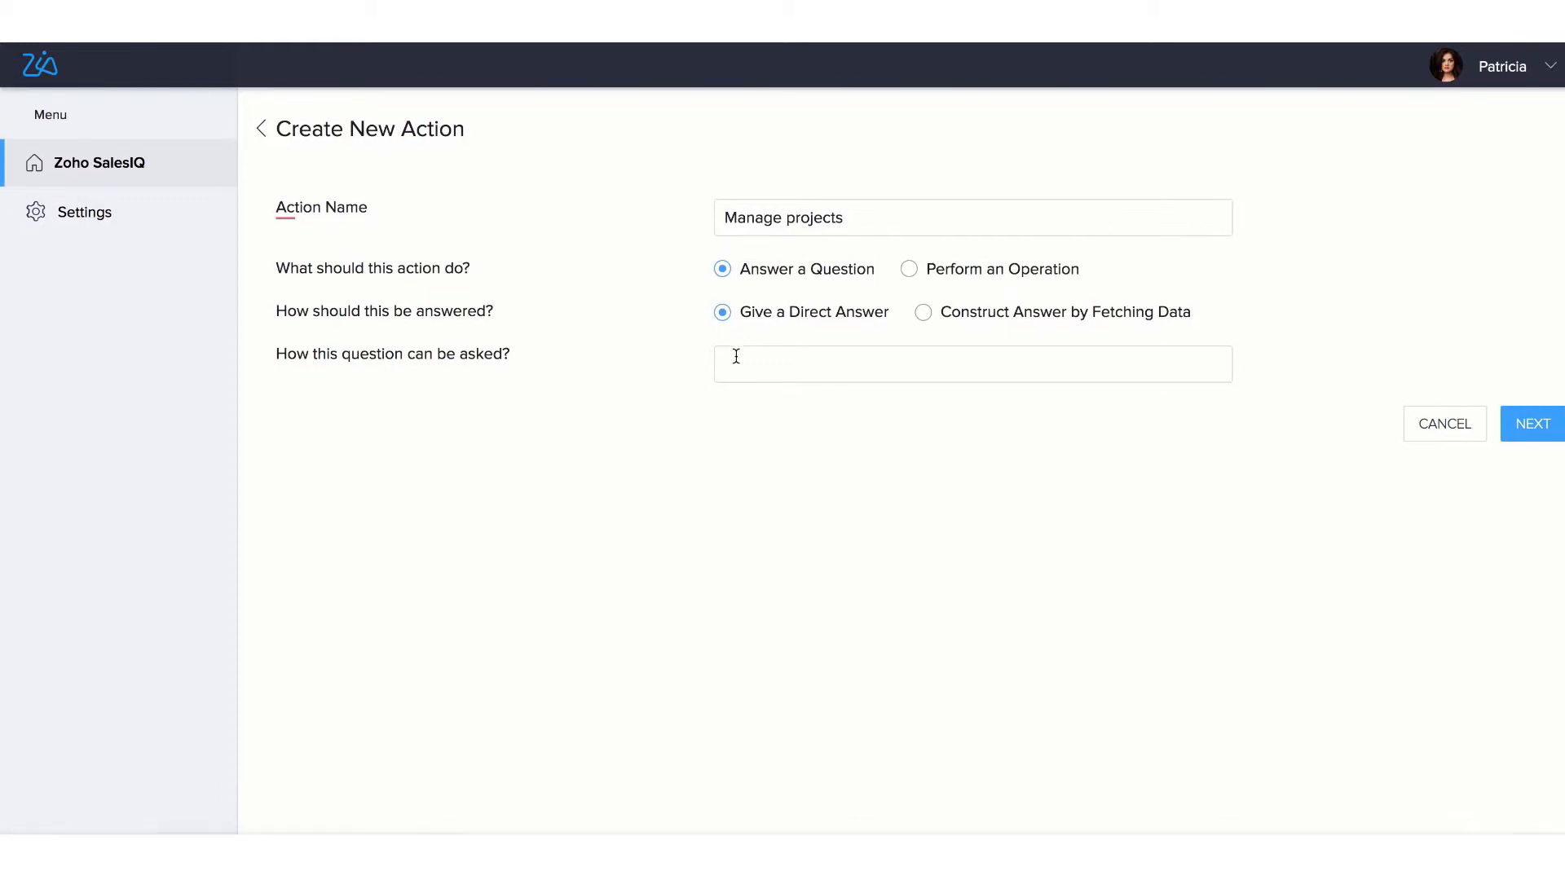
Step: Enter the question "Are there any projects in Seattle right now?" with the answer "Yes we do have 4 projects - Elite, Magma, Ampa and Palladium"
left_click(736, 358)
type("Are there any projects in Seattle right now?")
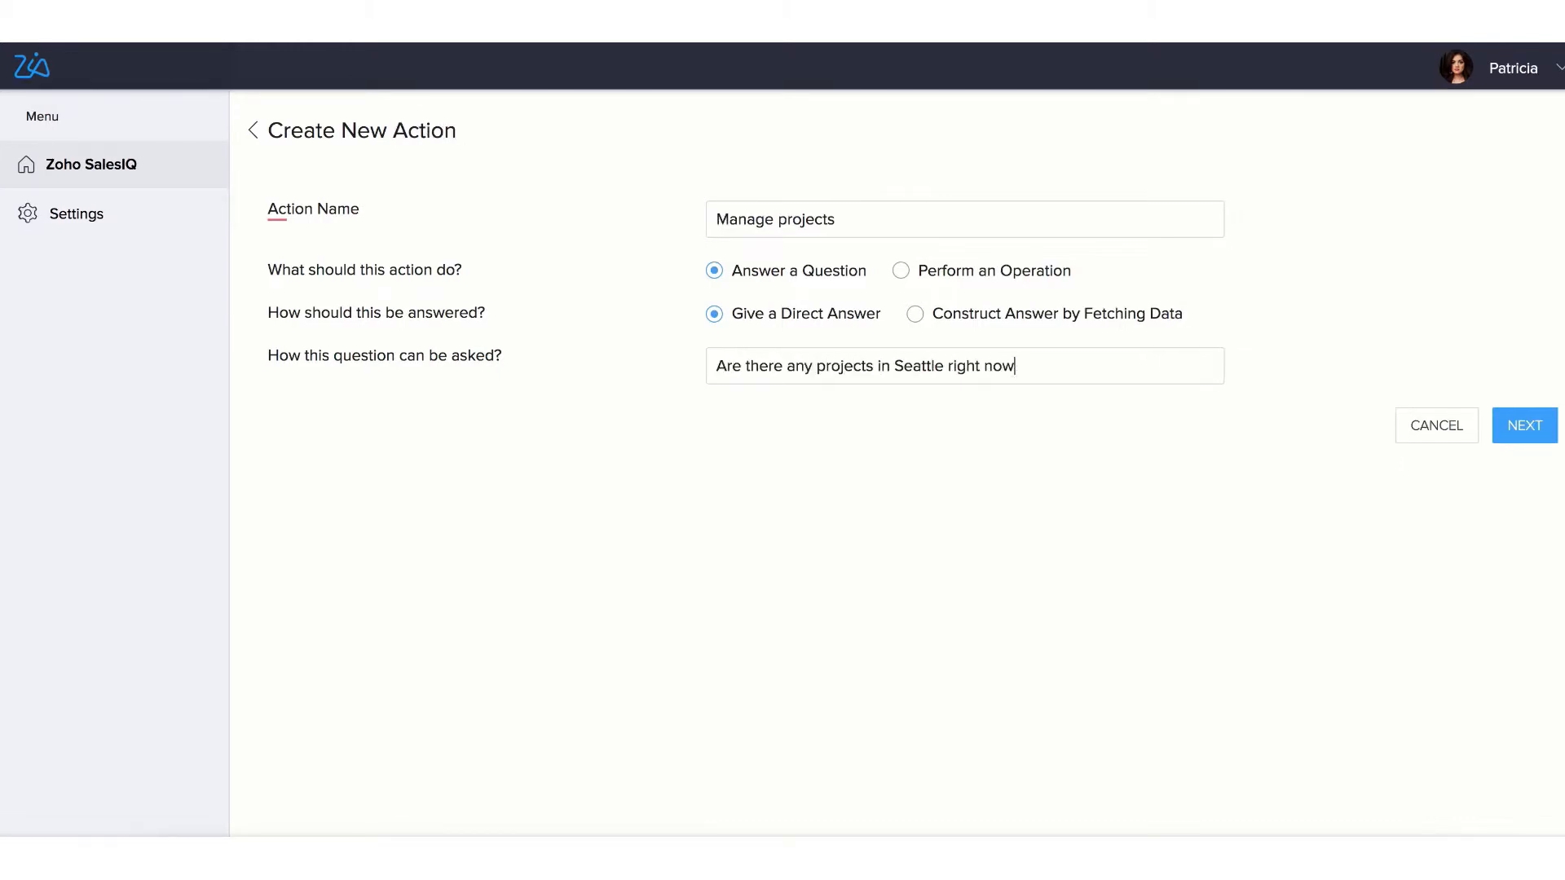
key("Return")
left_click(813, 428)
type("Yes we do have 4 projects ")
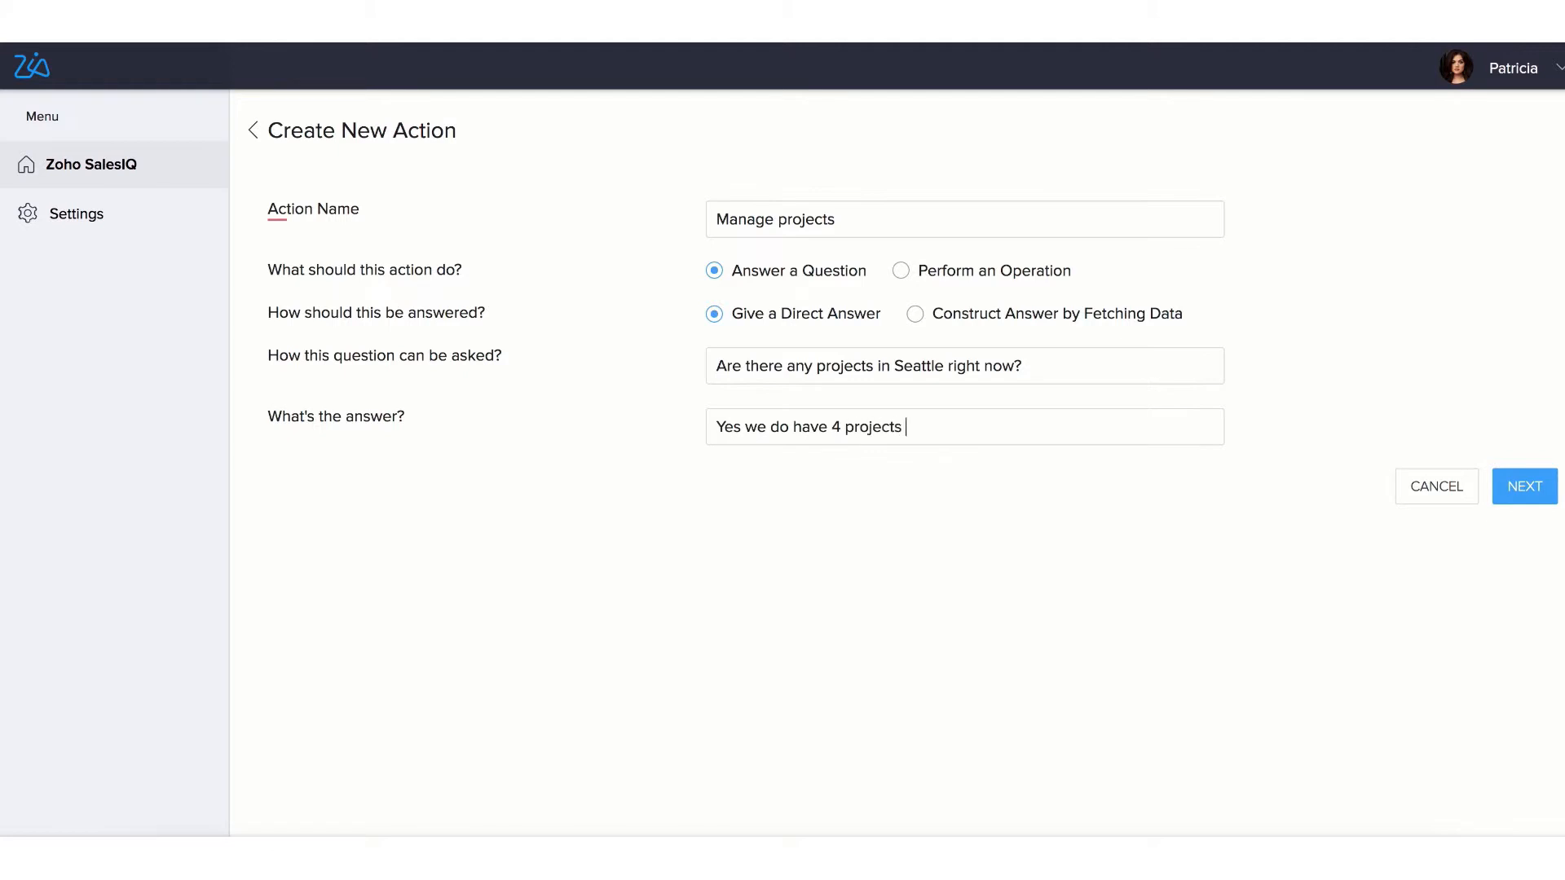
type("- Elite, Magma, Ampa and")
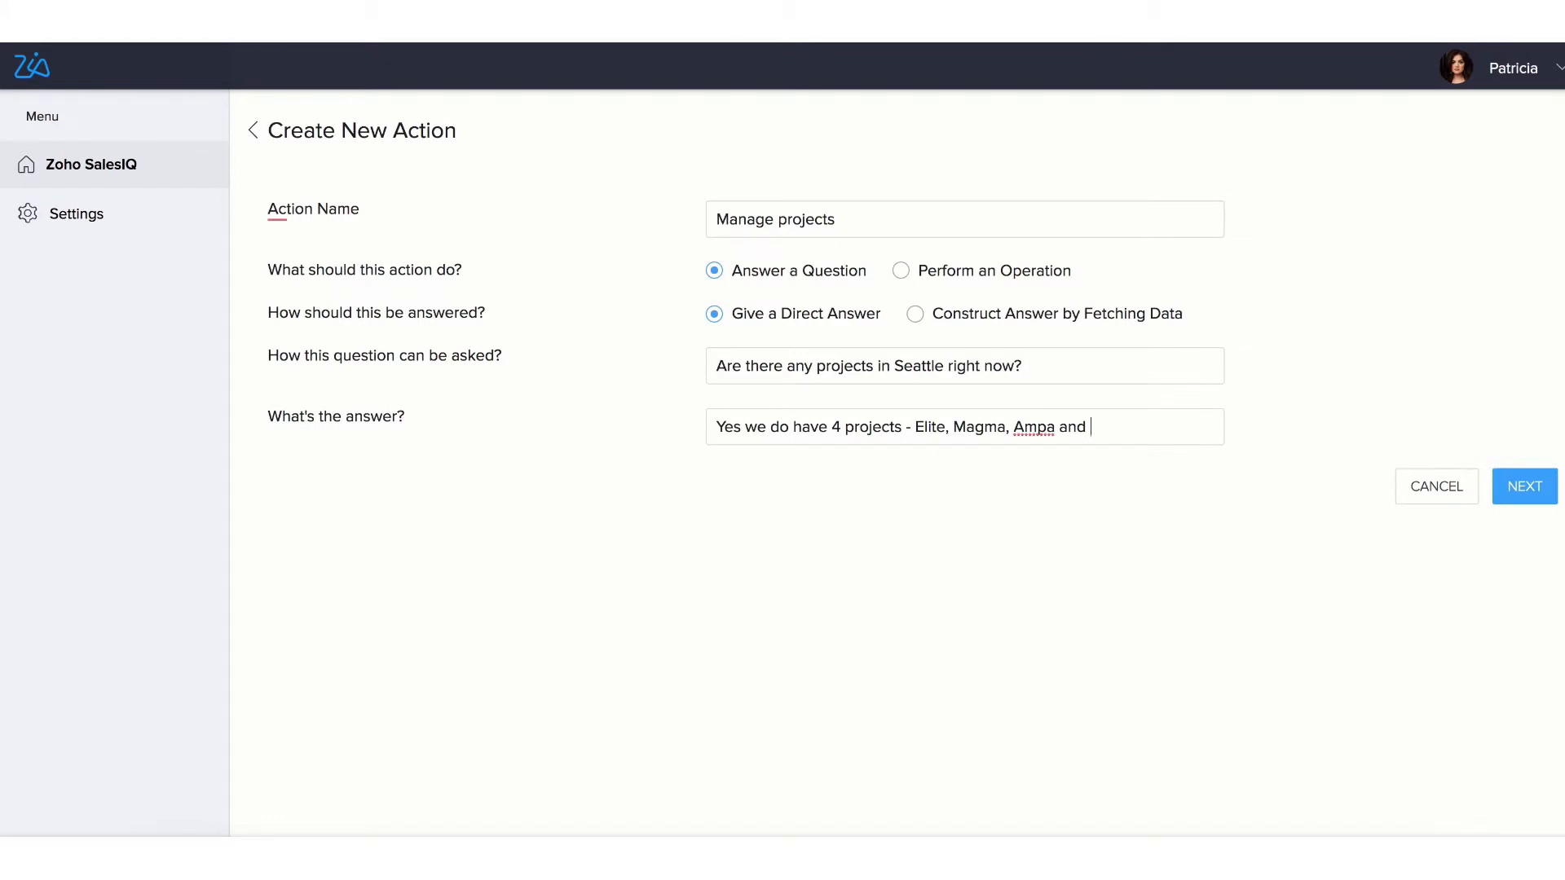
type(" Palladium")
key("Return")
Step: Add the alternative invocations "Current projects in Seattle?" and "Have any other projects going on in Seattle?" to the Manage projects action
left_click(426, 535)
type("Current proje")
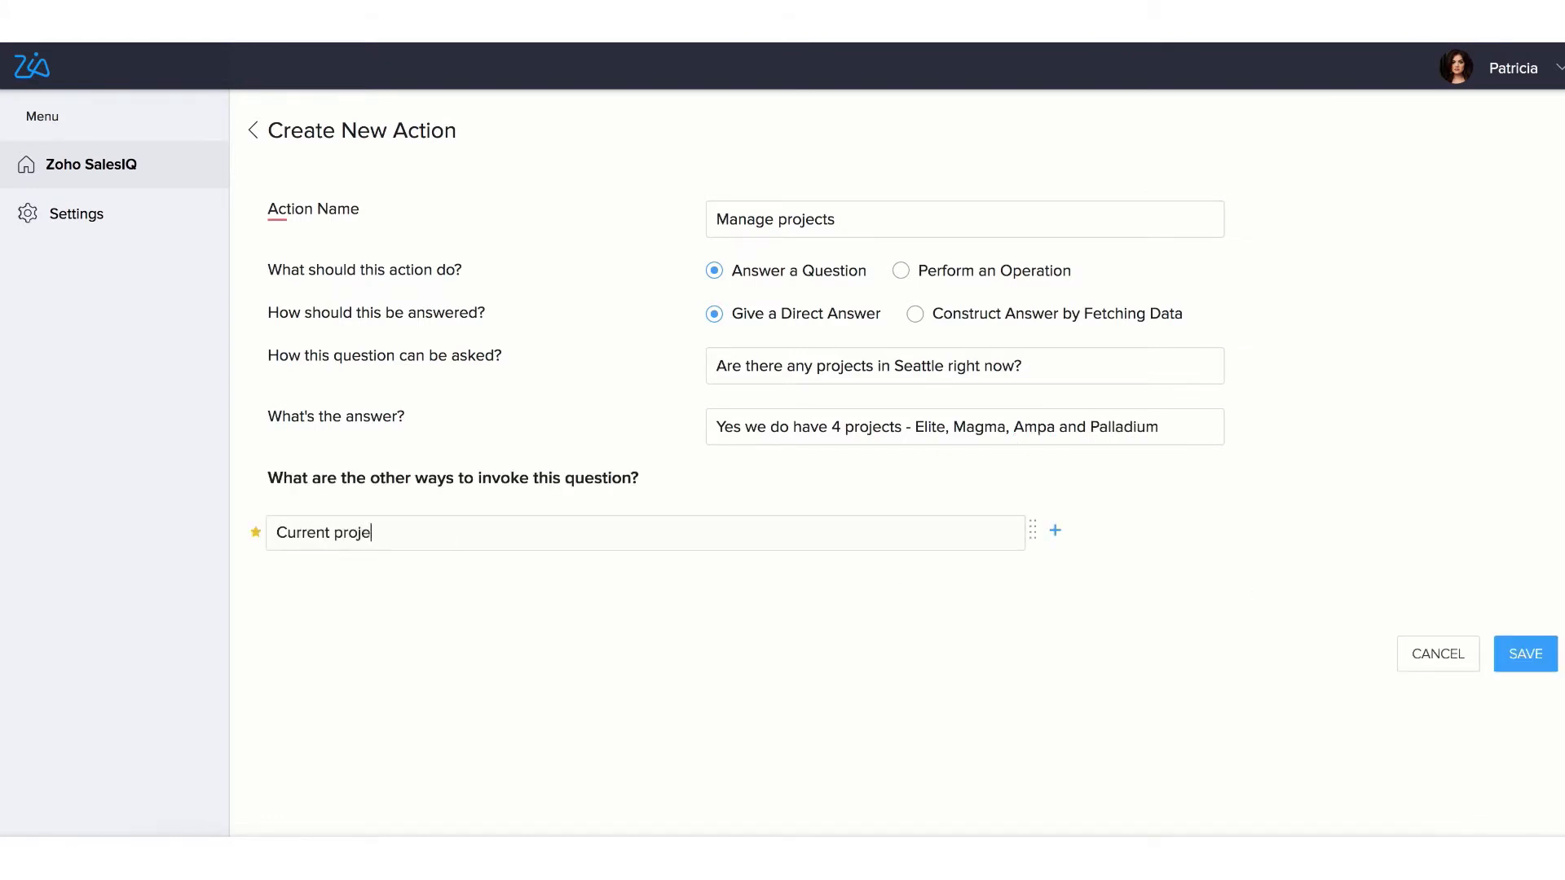
type("cts in Seattle?")
key("Return")
type("Have any other projects going on in Seattle?")
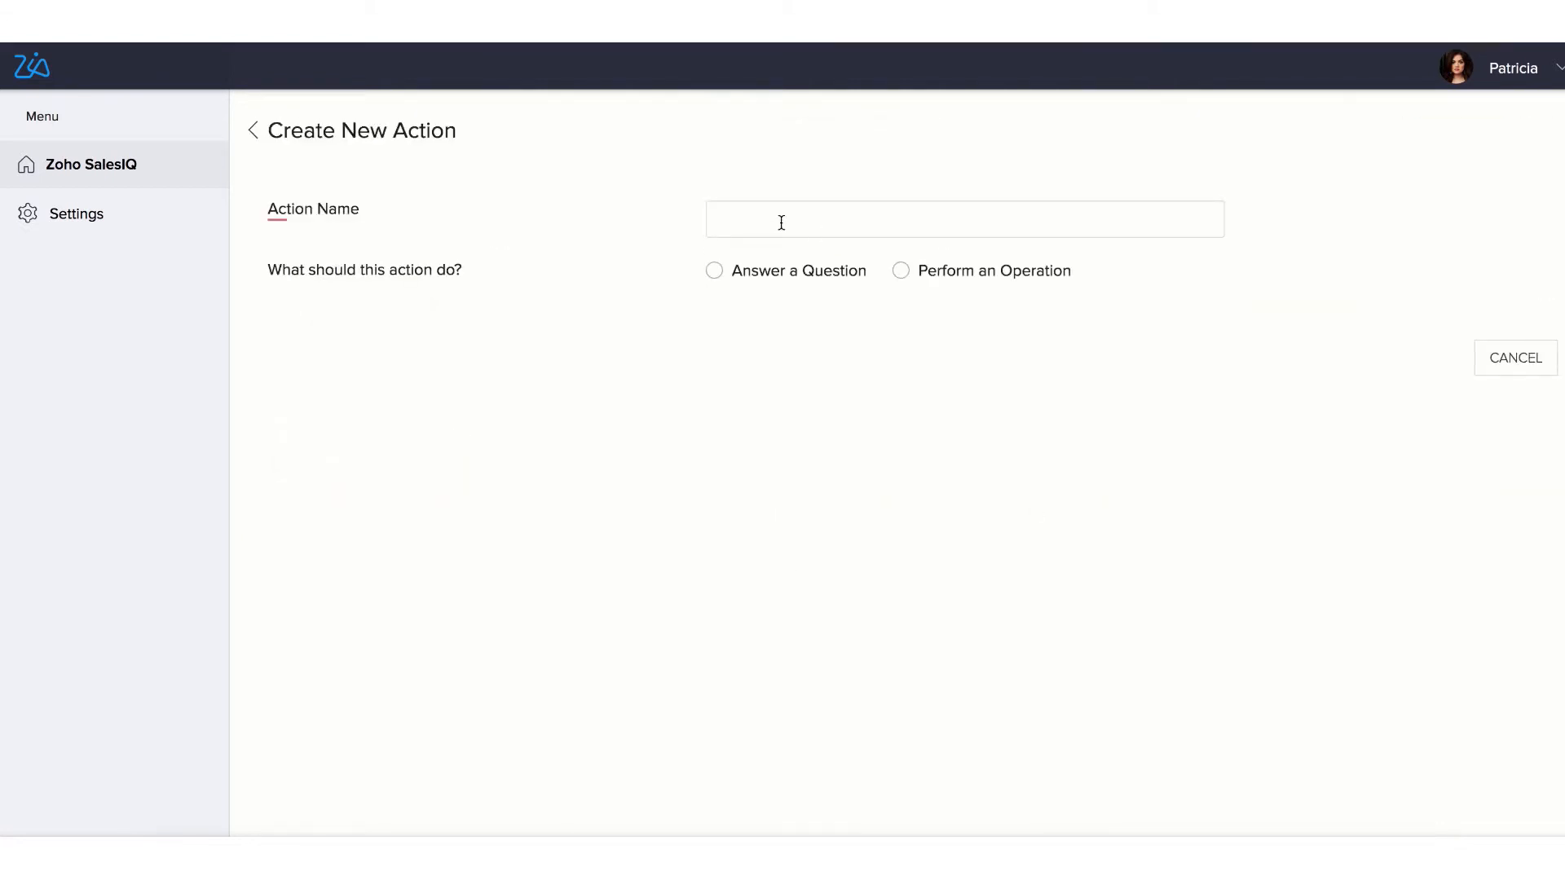
Step: Create a "Projects in Seattle" action that constructs its answer by fetching data, with the sample invocation "Current projects in Seattle?"
type("Projects in Seattle")
left_click(900, 272)
left_click(714, 270)
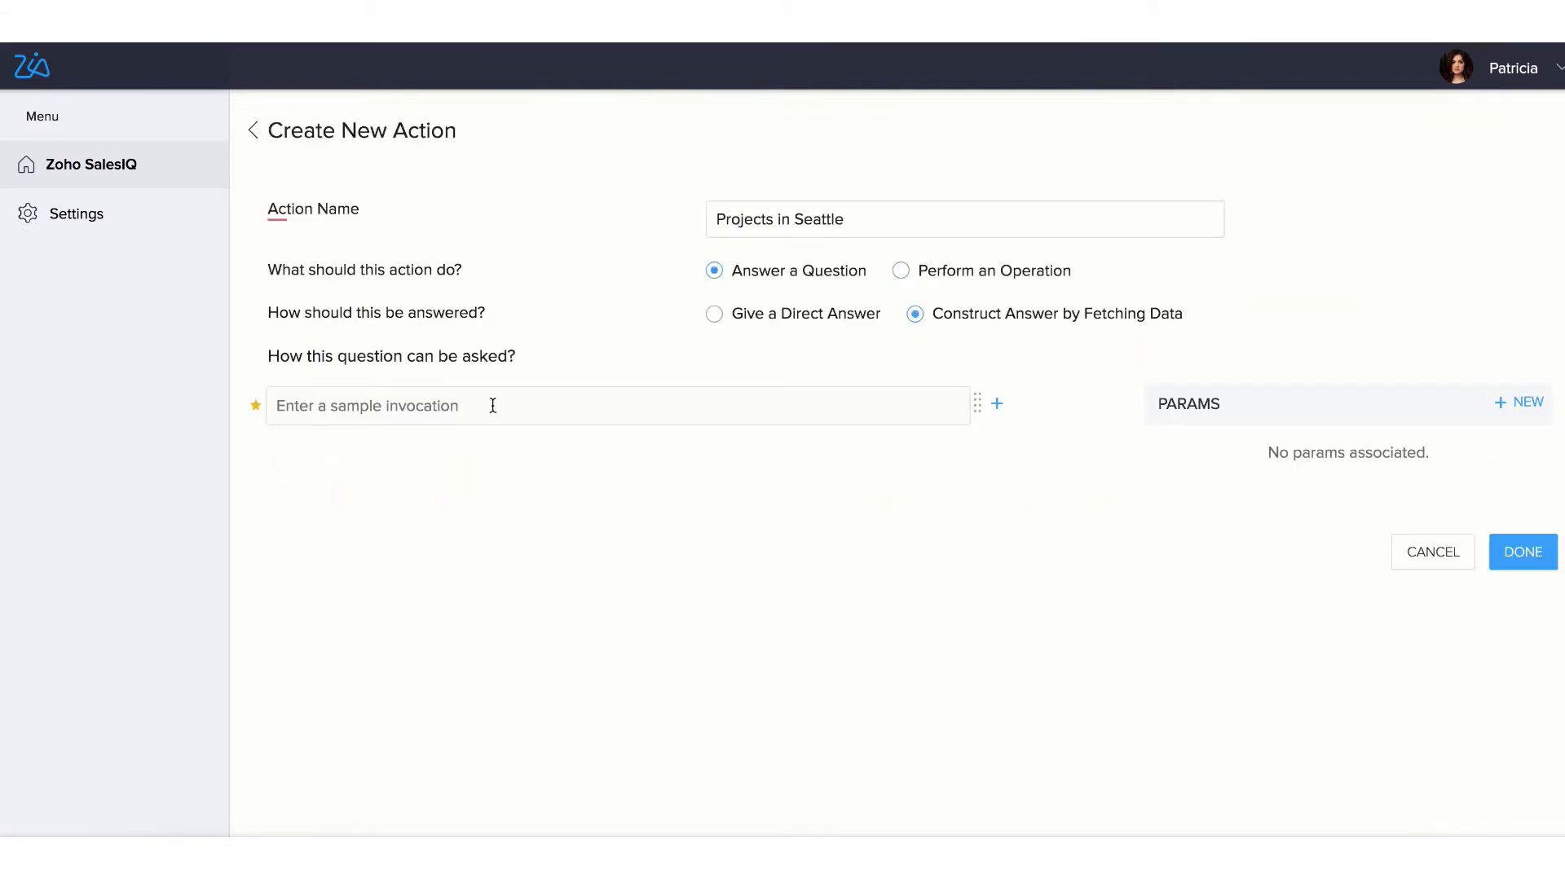
left_click(492, 406)
type("Current projects in Seattle?")
left_click_drag(412, 406, 462, 406)
Step: Define a new param projectsseattle of type Array - Single Selection with the values Ampa, Palladium, Elite and Magma
left_click(1519, 403)
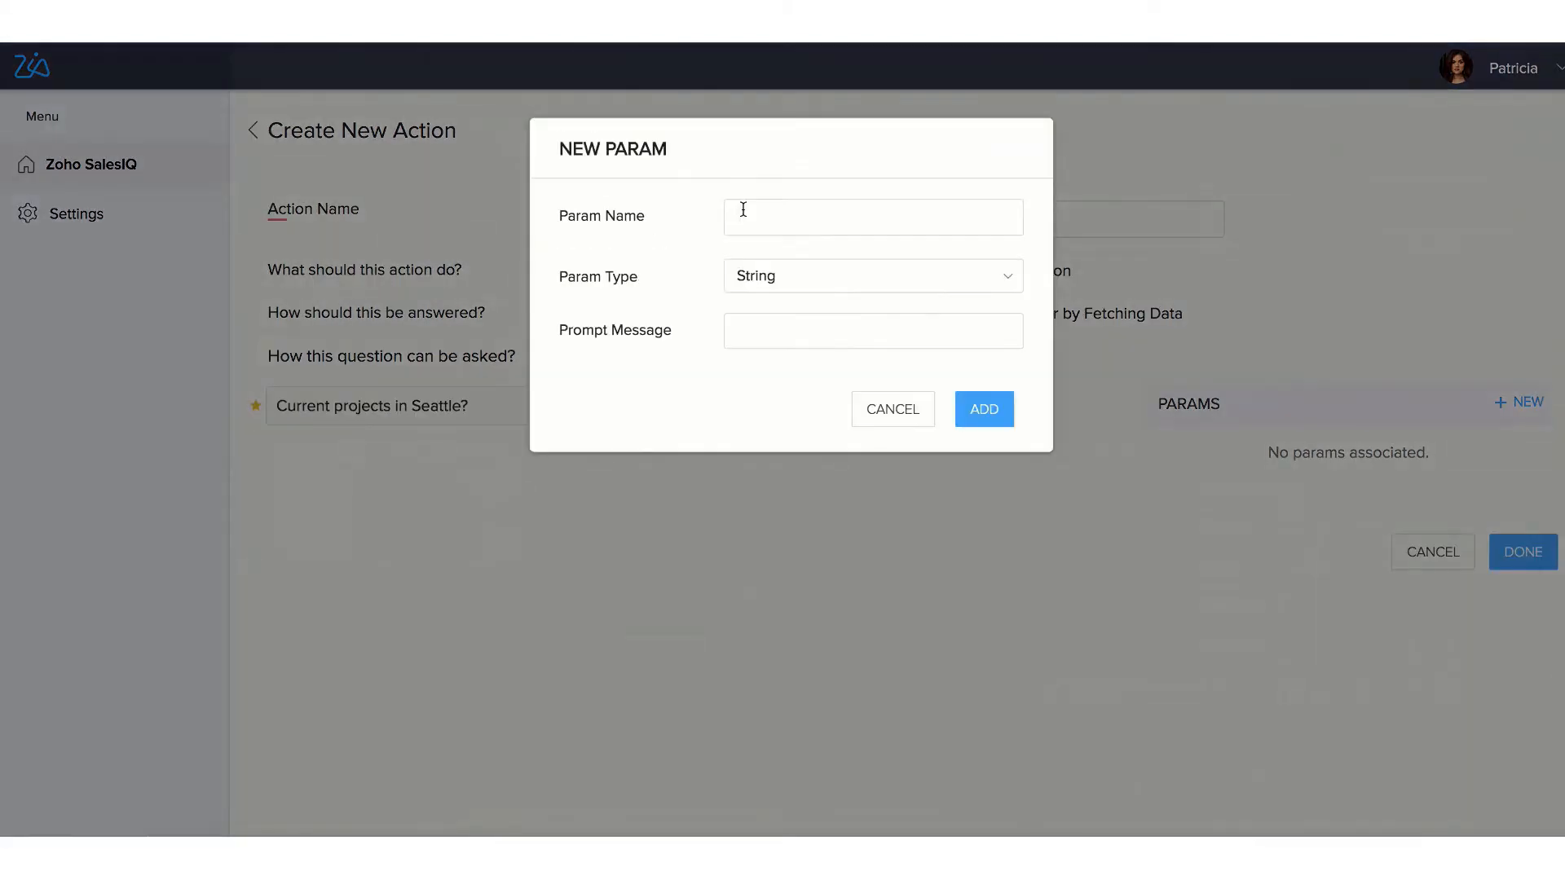
left_click(744, 210)
type("projectsseattle")
left_click(815, 275)
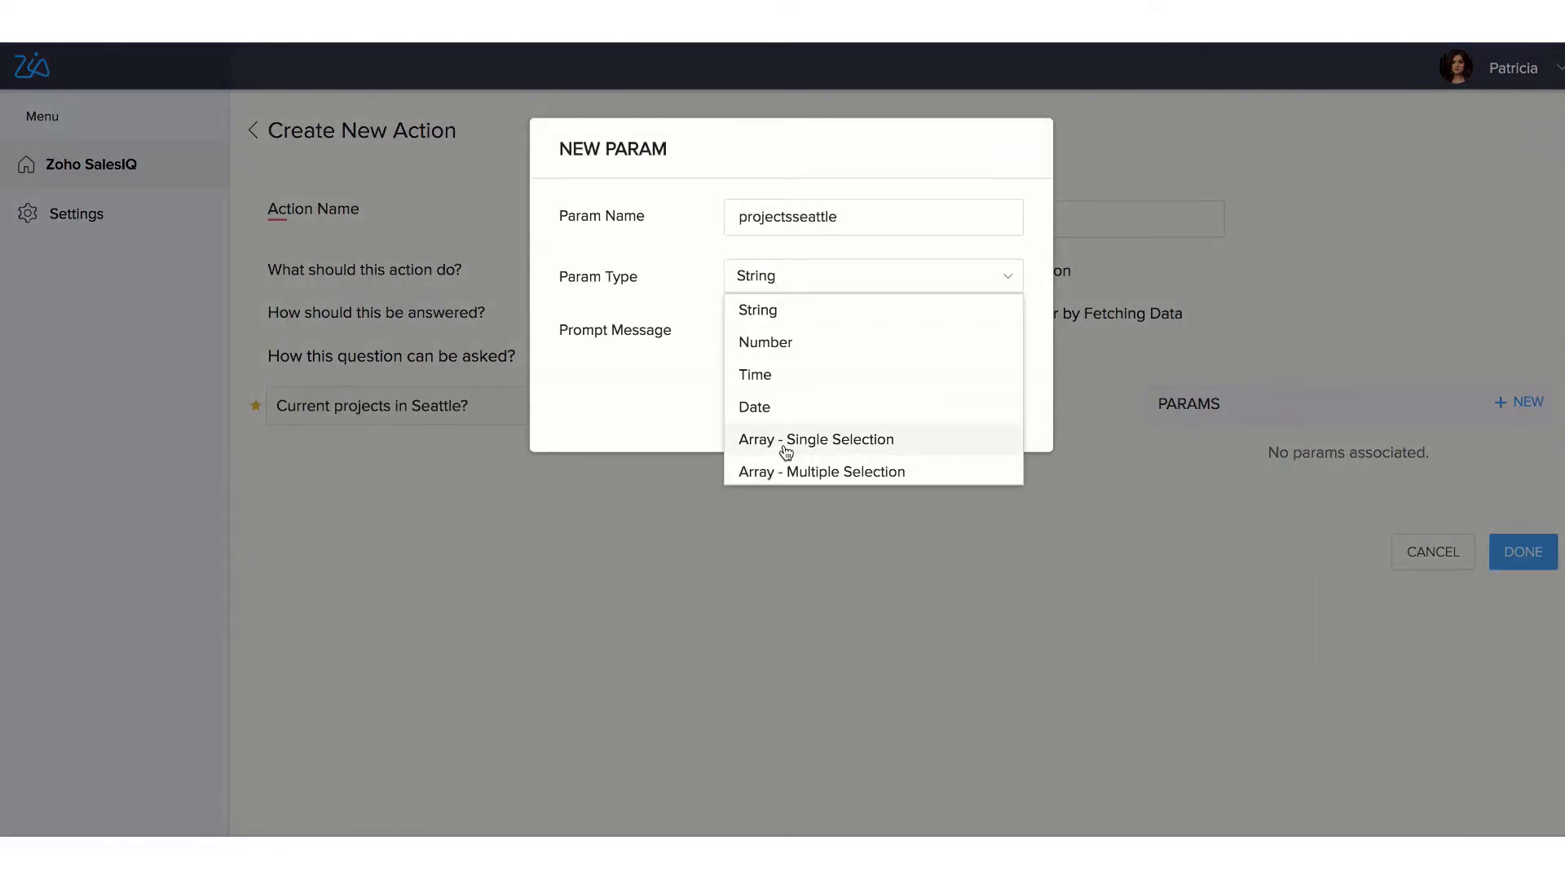
left_click(786, 440)
type("Ampa")
key("Return")
type("Palladium")
key("Return")
type("Elite")
key("Return")
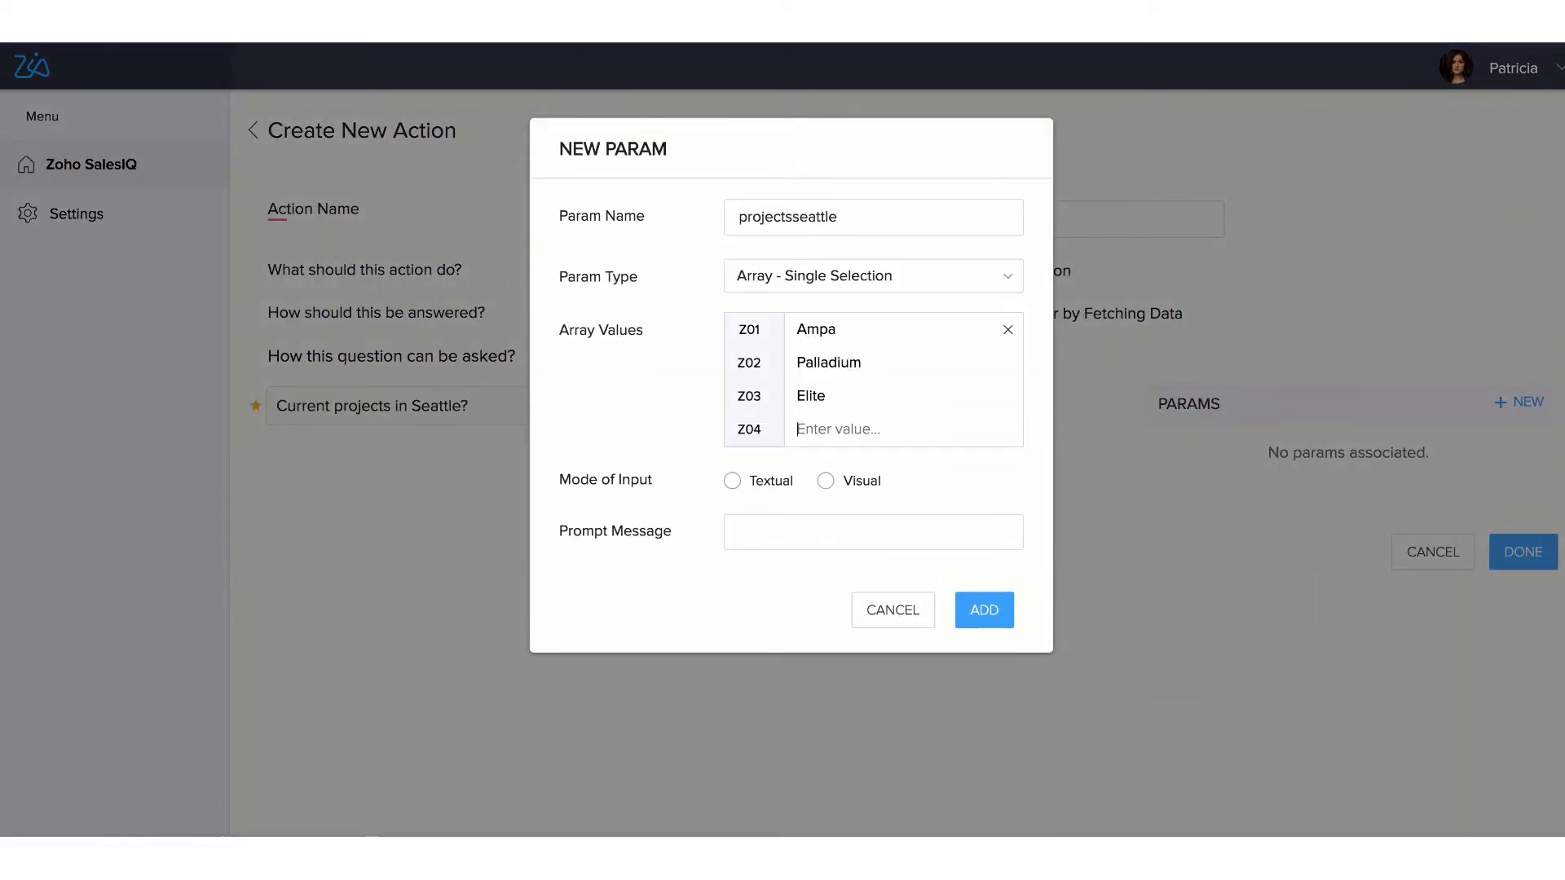
type("Magma")
Step: Give the param Visual input mode and the prompt "Which of the projects would you like to check", add it and finish the action
left_click(825, 481)
left_click(771, 538)
type("Which of the projects w")
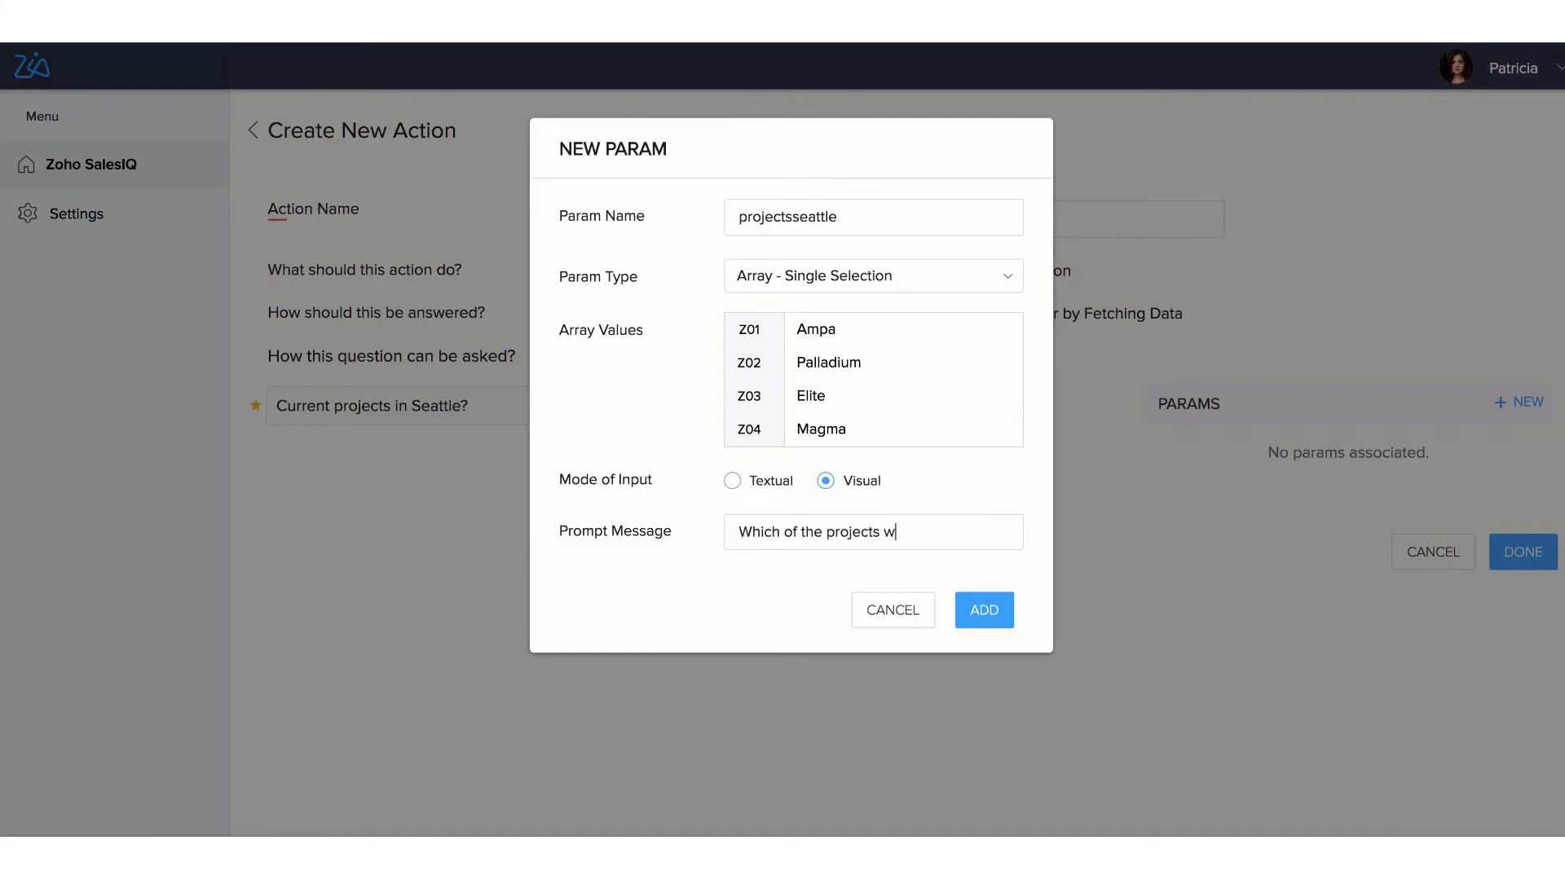
type("ould you like to check")
left_click(968, 608)
left_click(1529, 576)
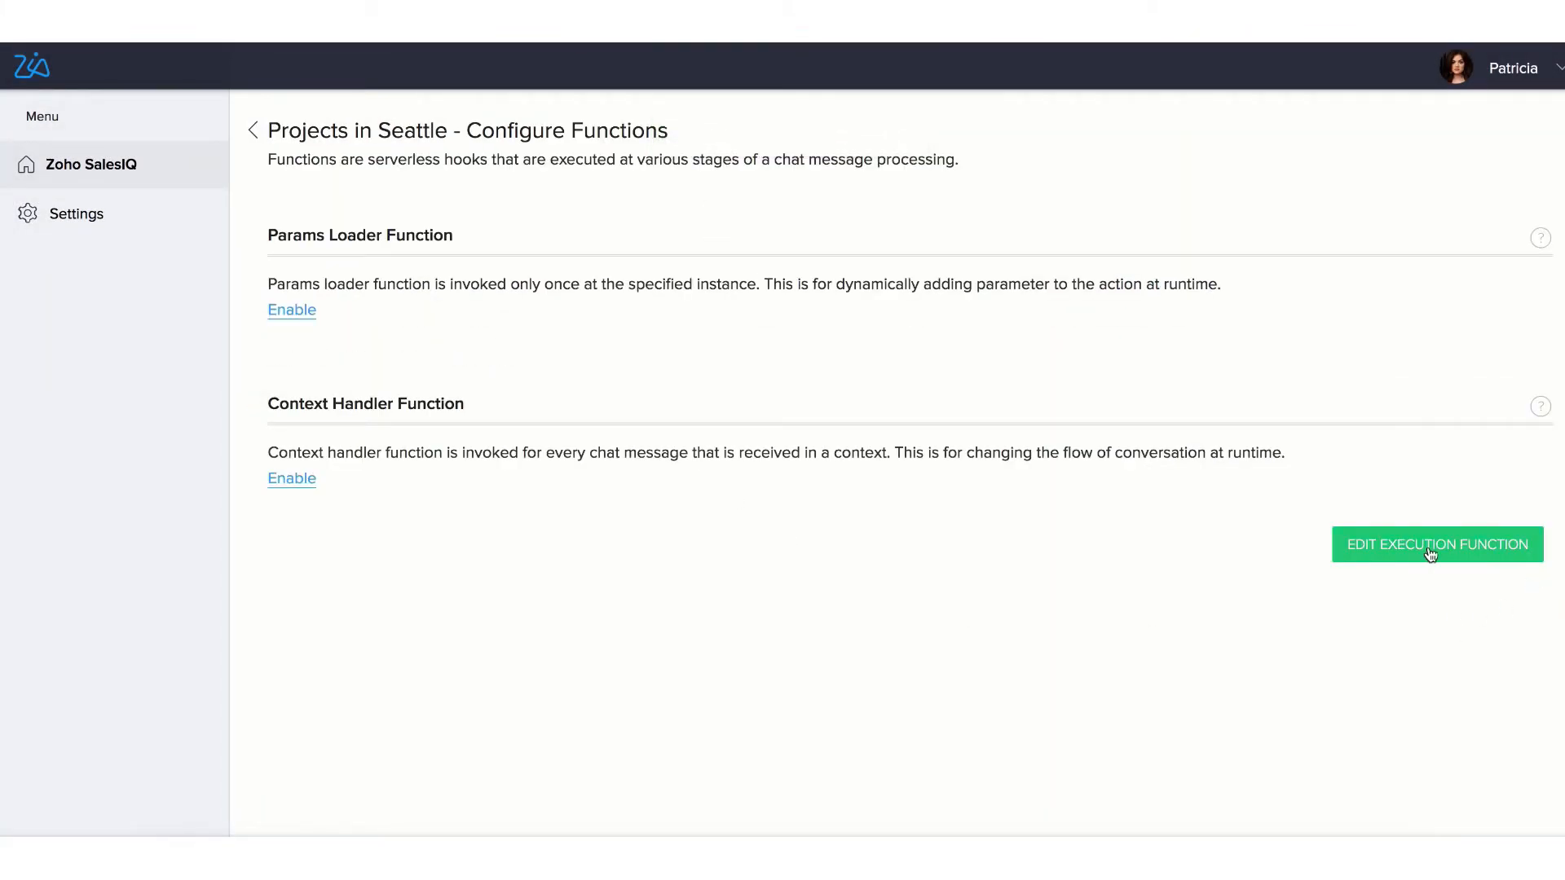
Step: Enable the Params Loader Function with a script replying "What's your budget?", and enable the Context Handler Function
left_click(295, 312)
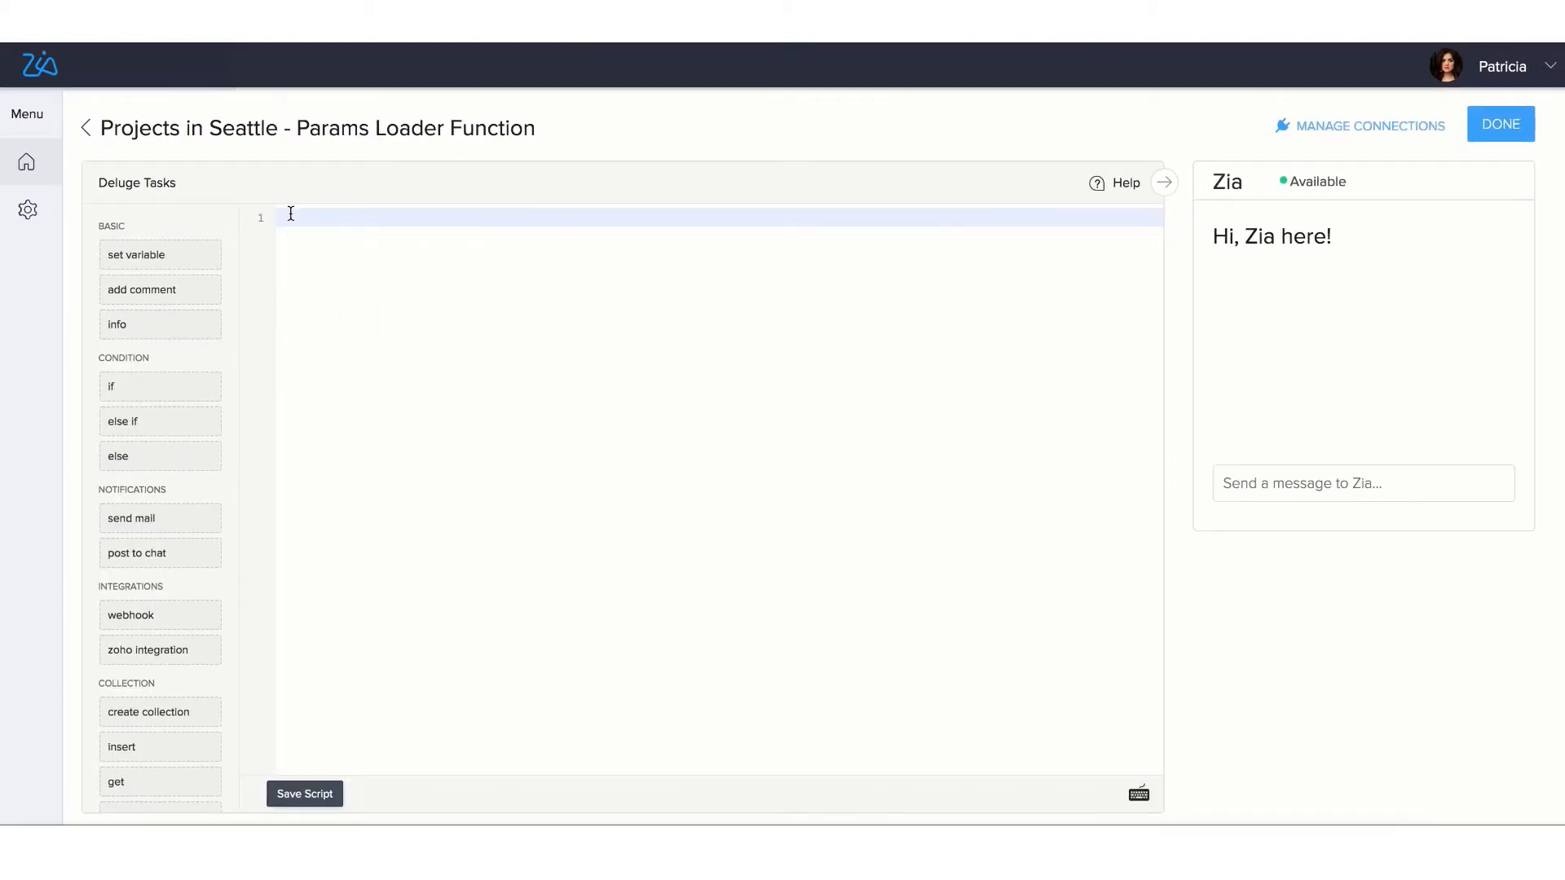
type("result = Map(); response = Map(); response.put(\"action\", \"reply\"); response.put(\"replies\", {     \"What's your budget?\" }); response.put(\"input\", {   \"type\": \"range-slider\",   \"values\": [     \"100$\",     \"200$\",     \"300$\",     \"400$\",     \"500$\",     \"600$\"   ] }); additionalParams = {     {         \"name\": \"slider-range\",         \"data_type\": \"INTEGER\",         \"input_mode\": \"TEXTUAL\",         \"prompt_msg\": \"Choose a range\",         \"data\": response     } }; result.put(\"additionalParams\", additionalParams); return result;")
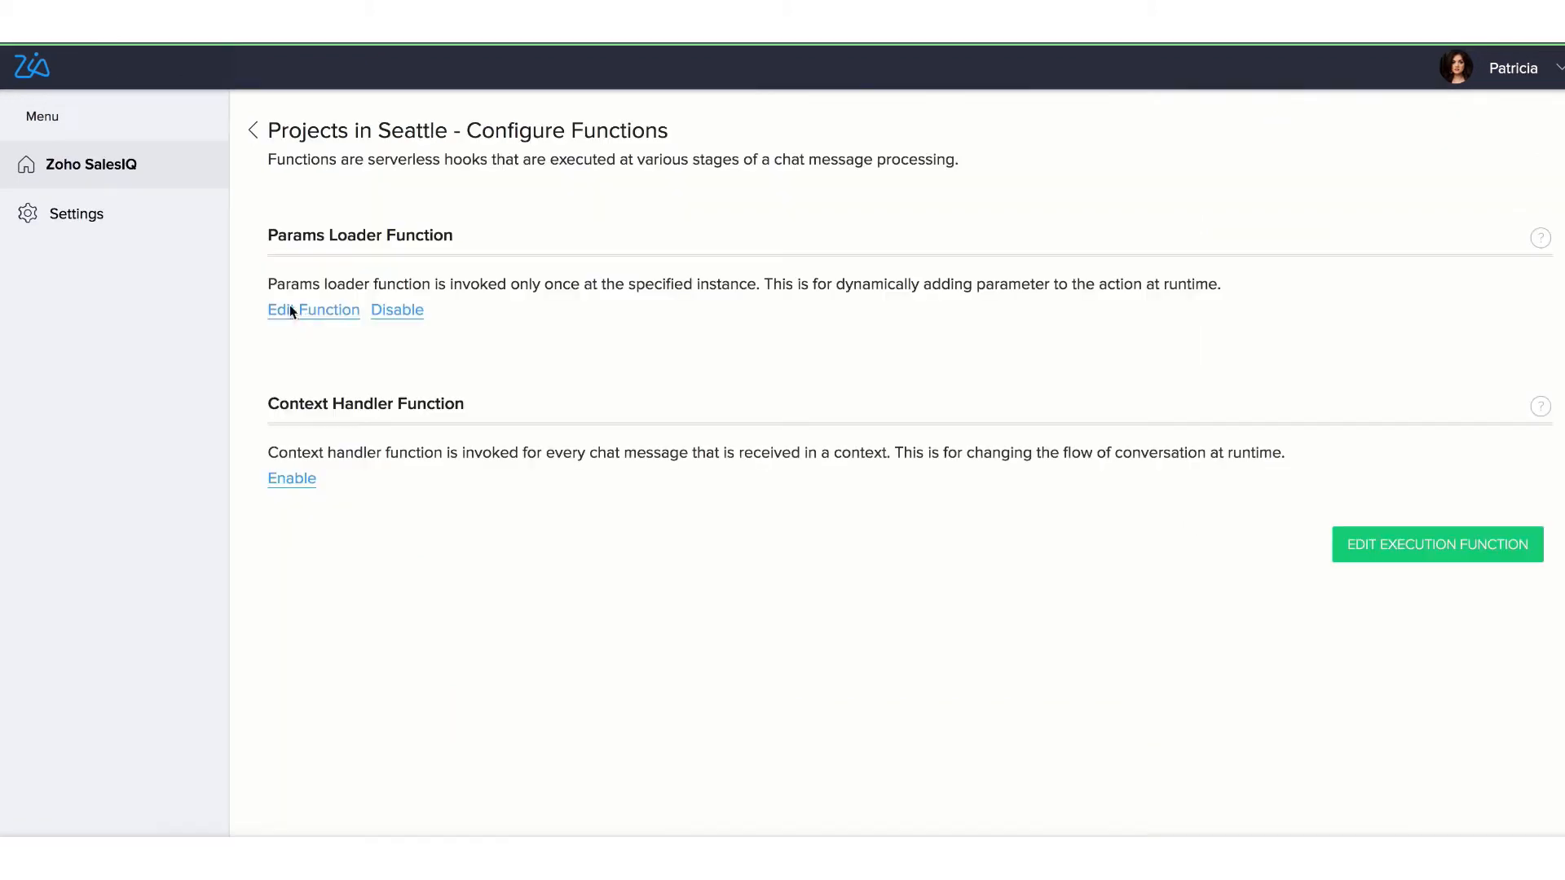
left_click(292, 480)
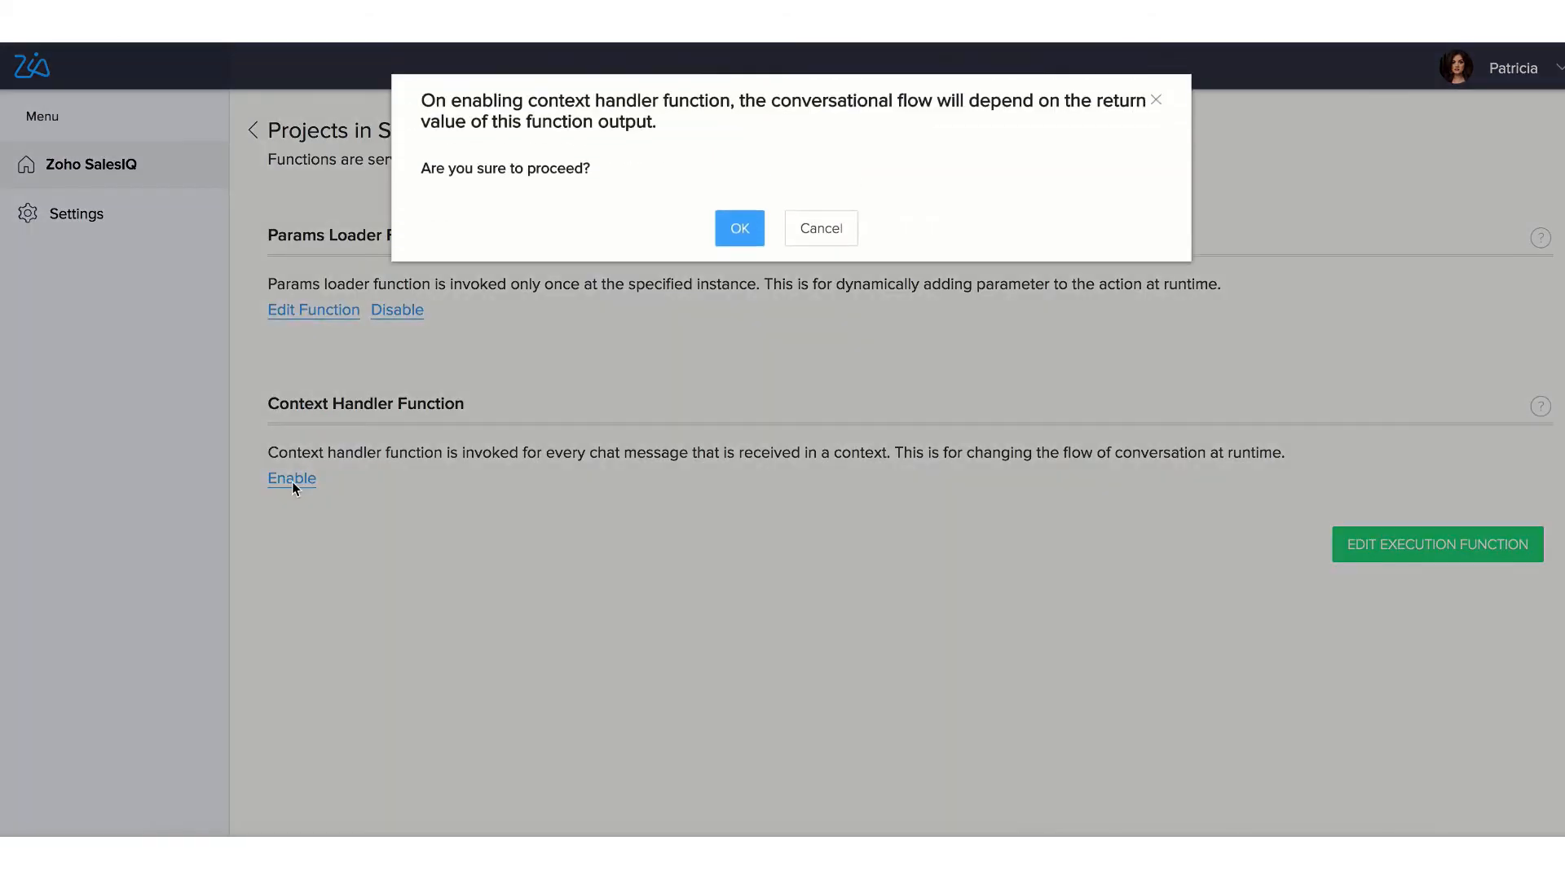
left_click(743, 235)
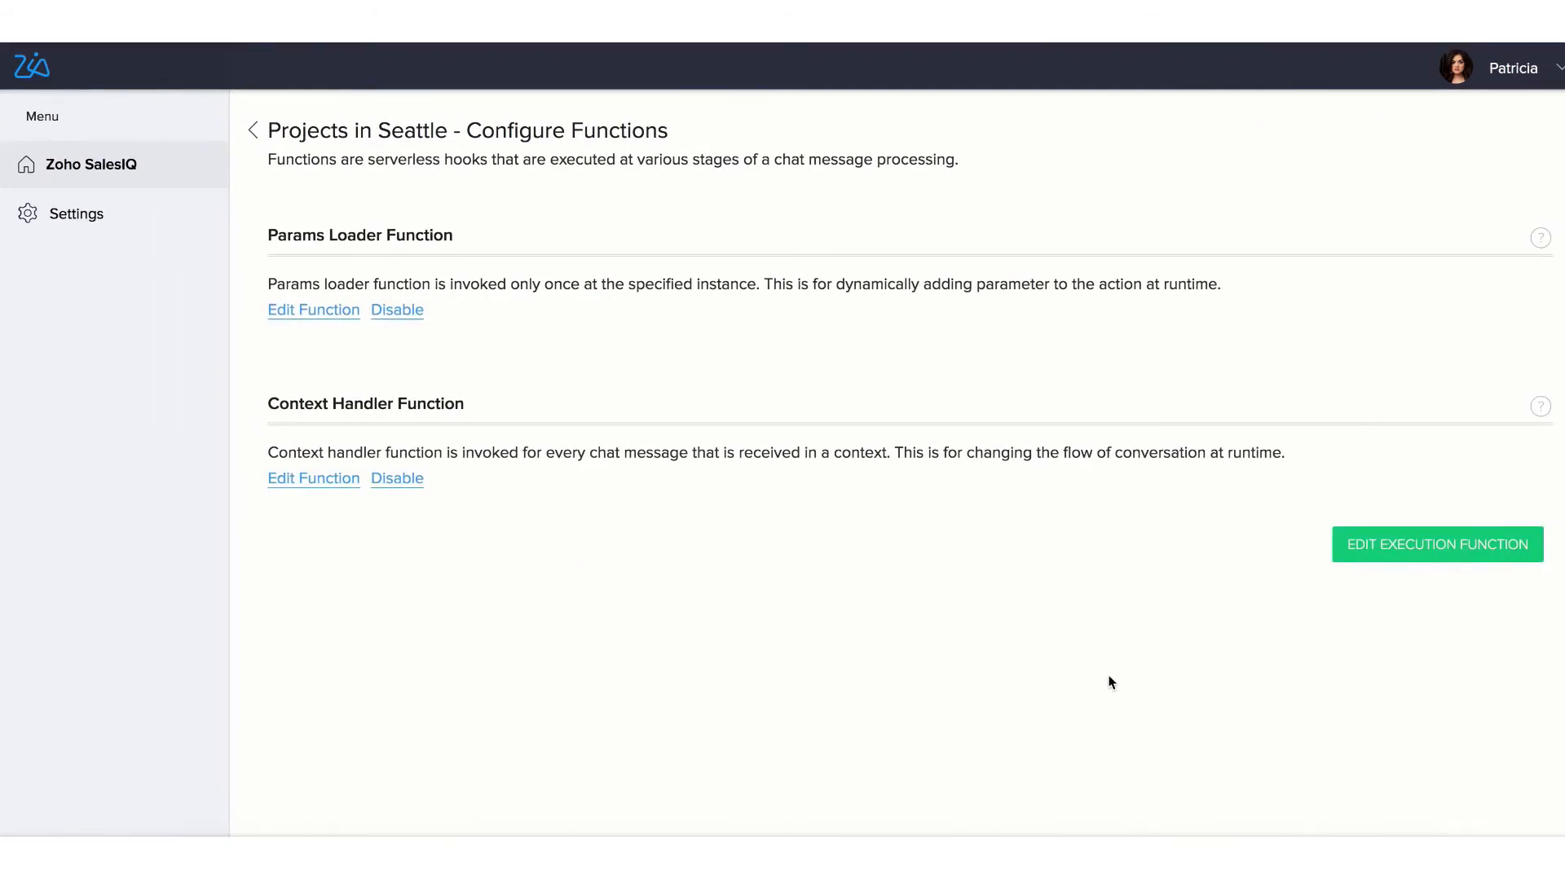
Step: Open the execution function and write a Deluge script whose response map replies "What's your budget?"
left_click(1376, 559)
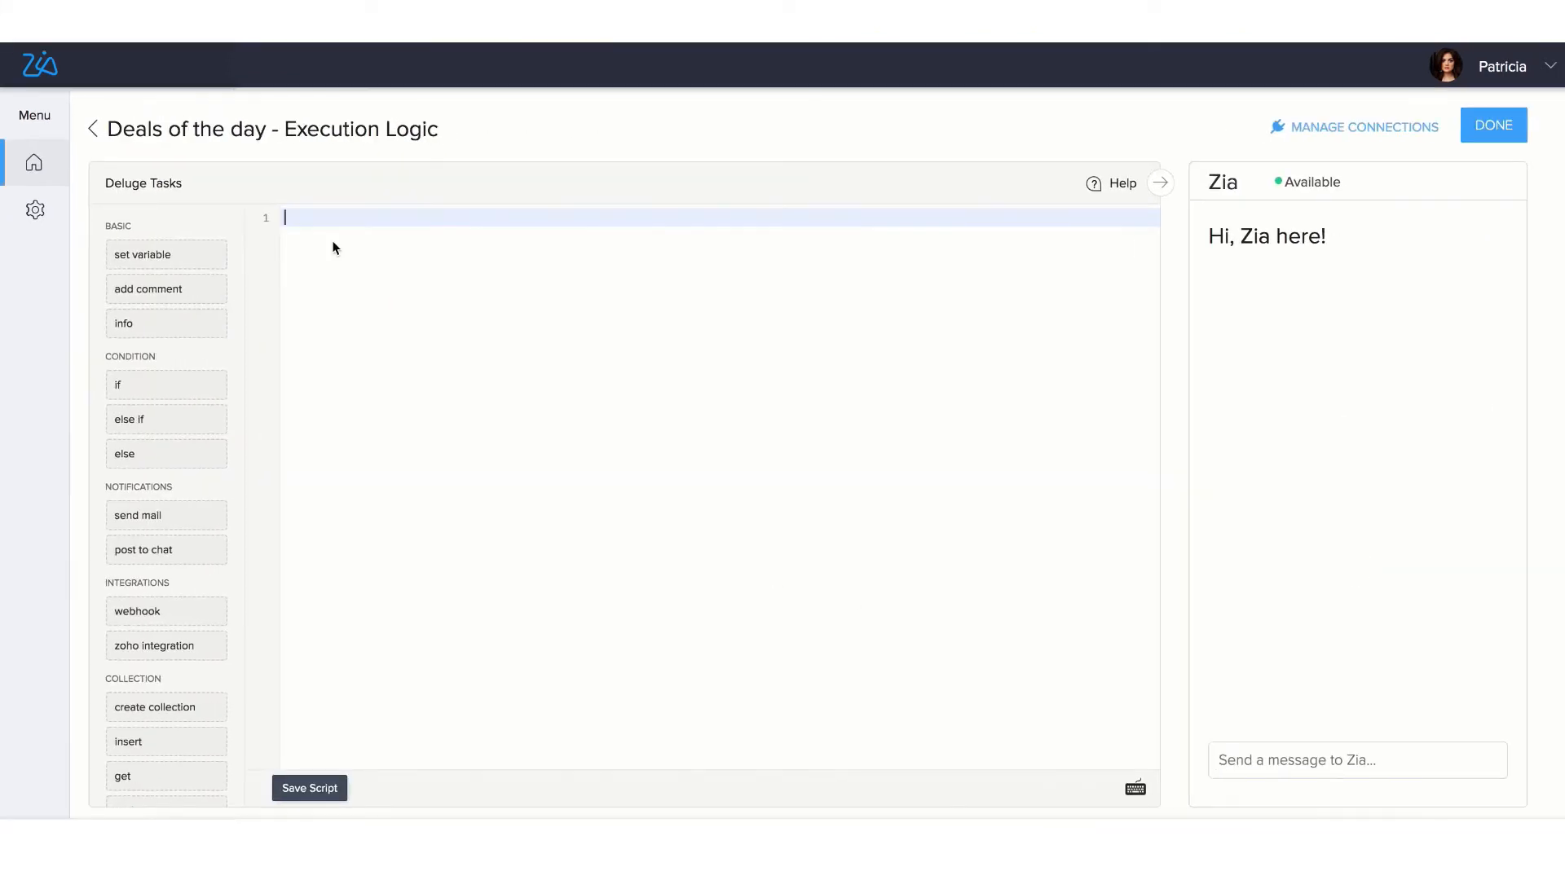
type("result = Map(); response = Map(); response.put(\"action\", \"reply\"); response.put(\"replies\", {     \"What's your budget?\" }); response.put(\"input\", {   \"type\": \"range-slider\",   \"values\": [     \"100$\",     \"200$\",     \"300$\",     \"400$\",     \"500$\",     \"600$\"   ] }); result.put(\"data\", response); return result;")
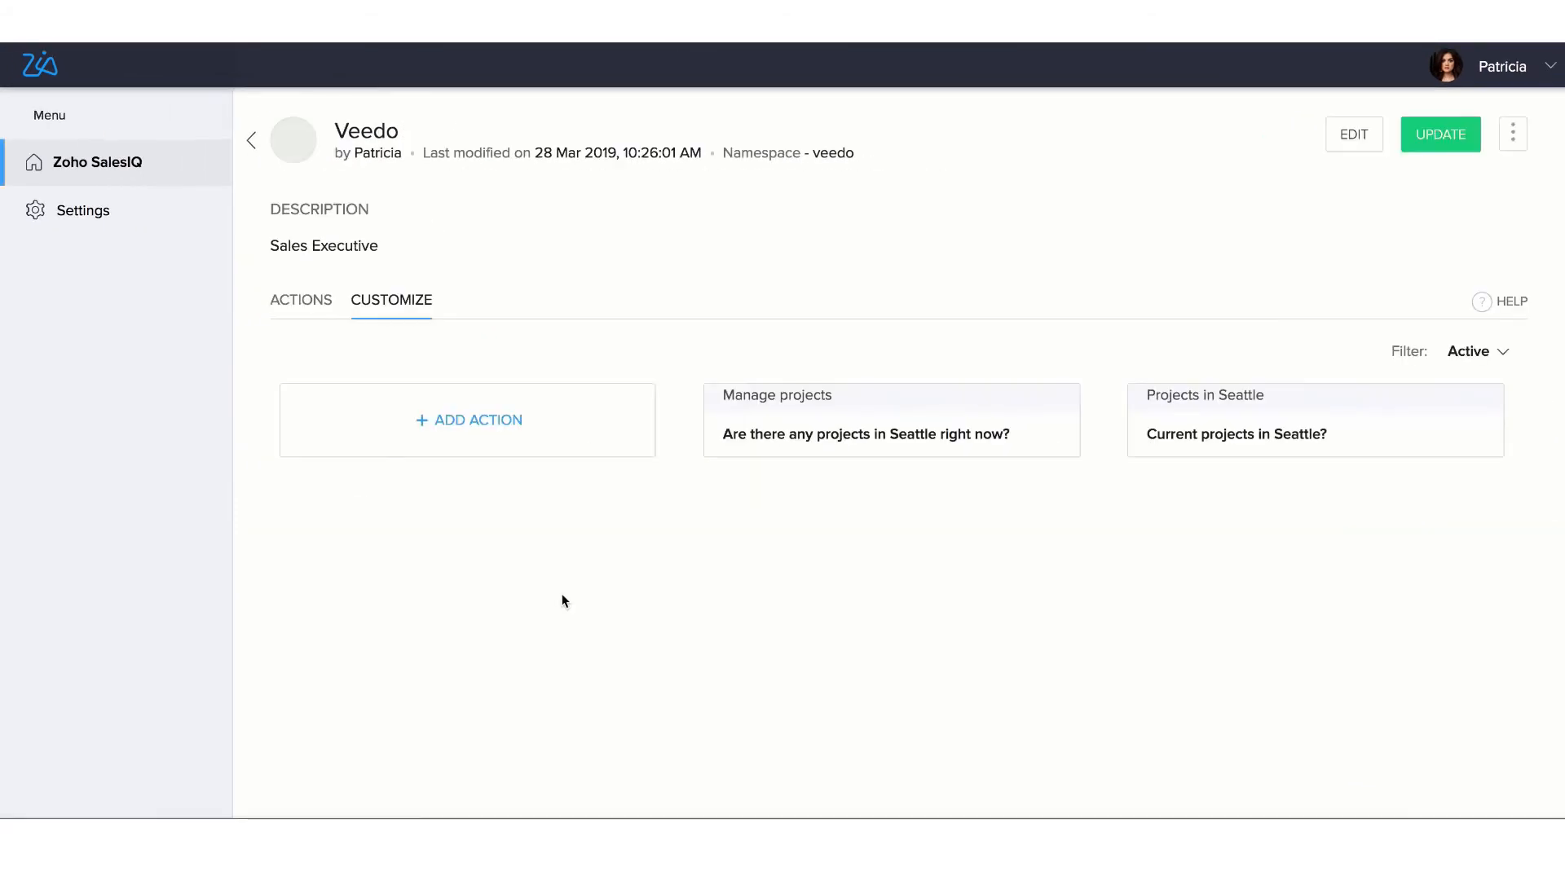
Step: Edit the Veedo skill from the skills list, upload a skill image and save the changes
left_click(252, 145)
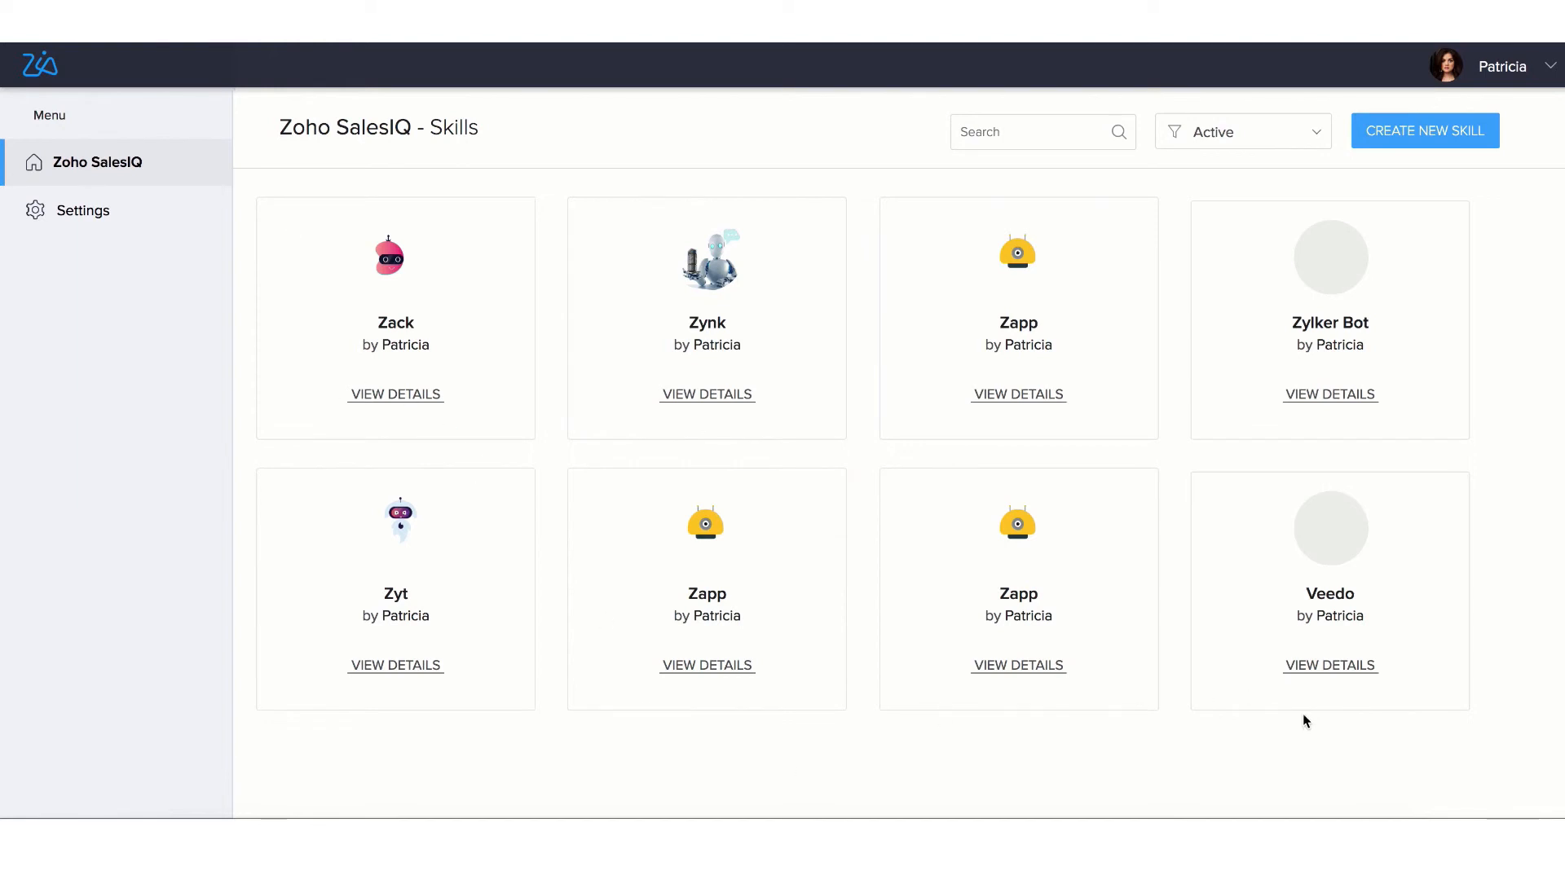
left_click(1321, 669)
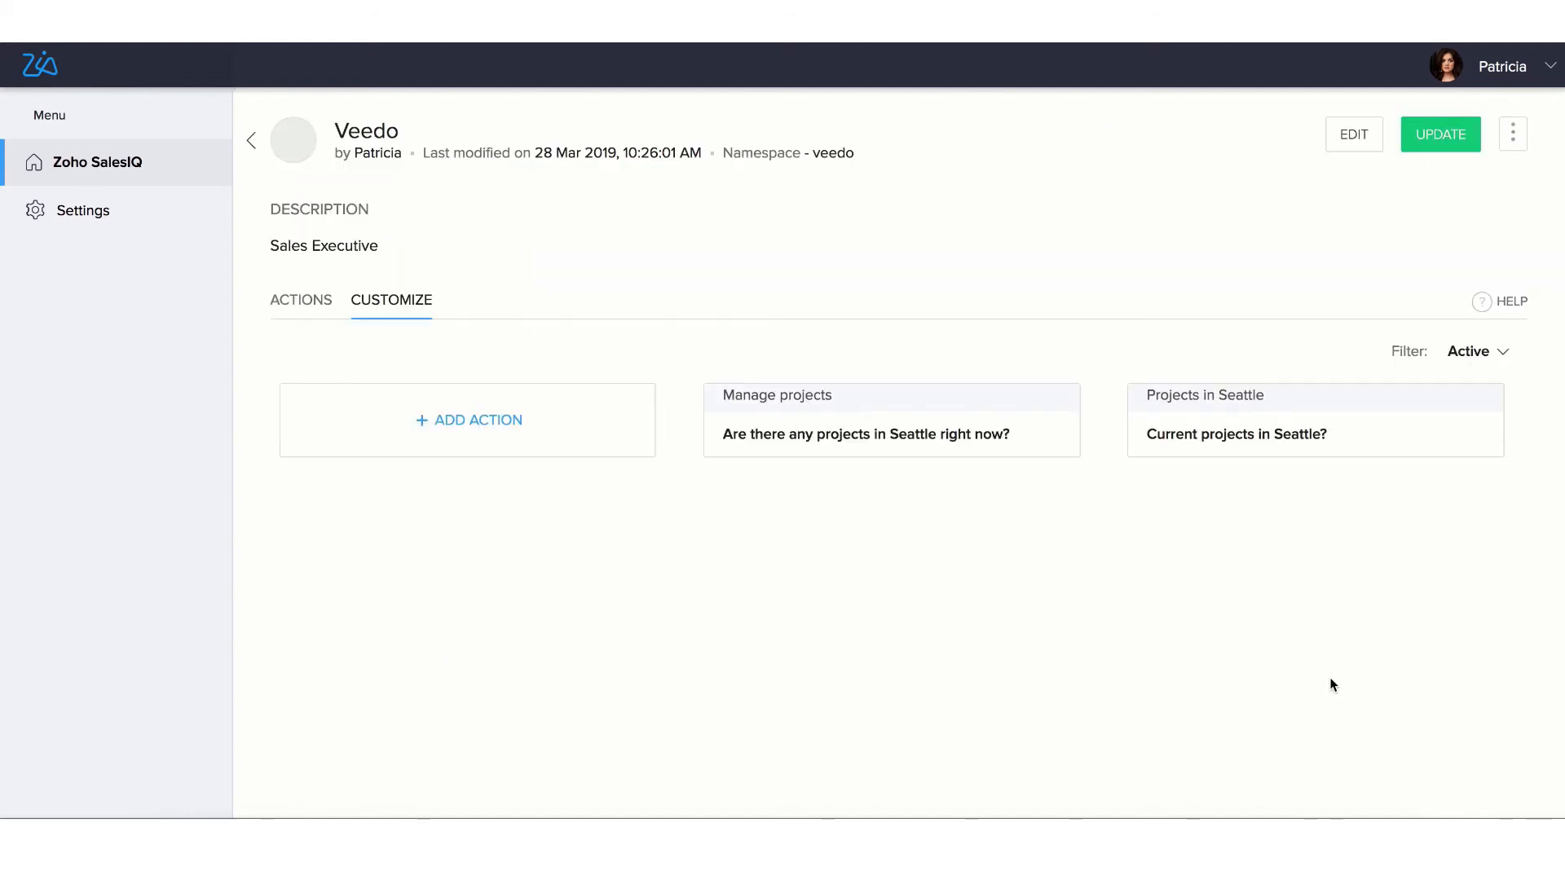
left_click(1340, 149)
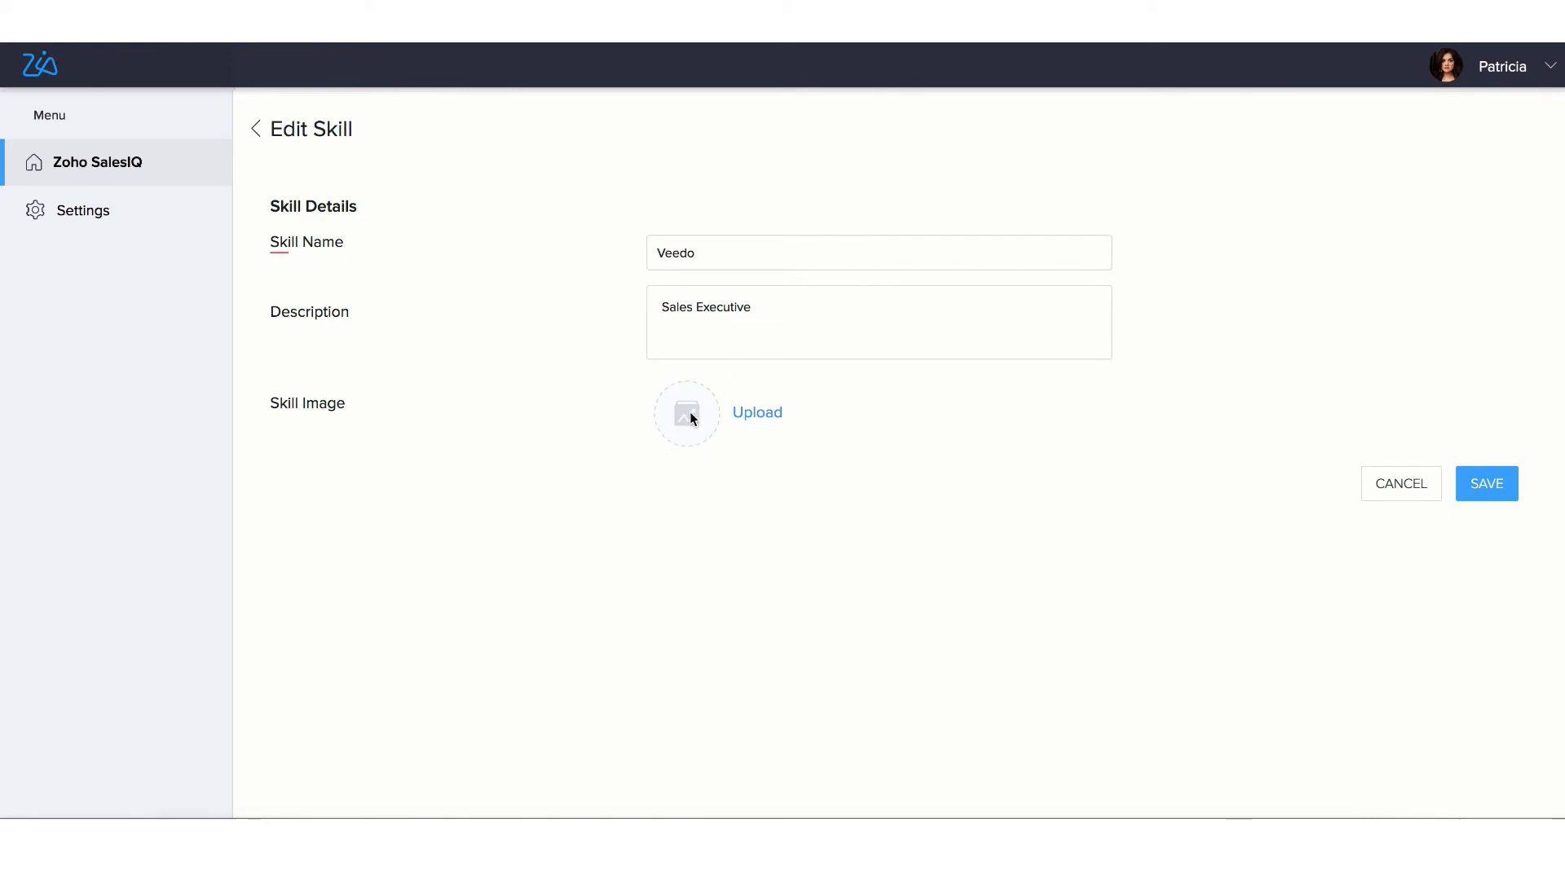
left_click(751, 417)
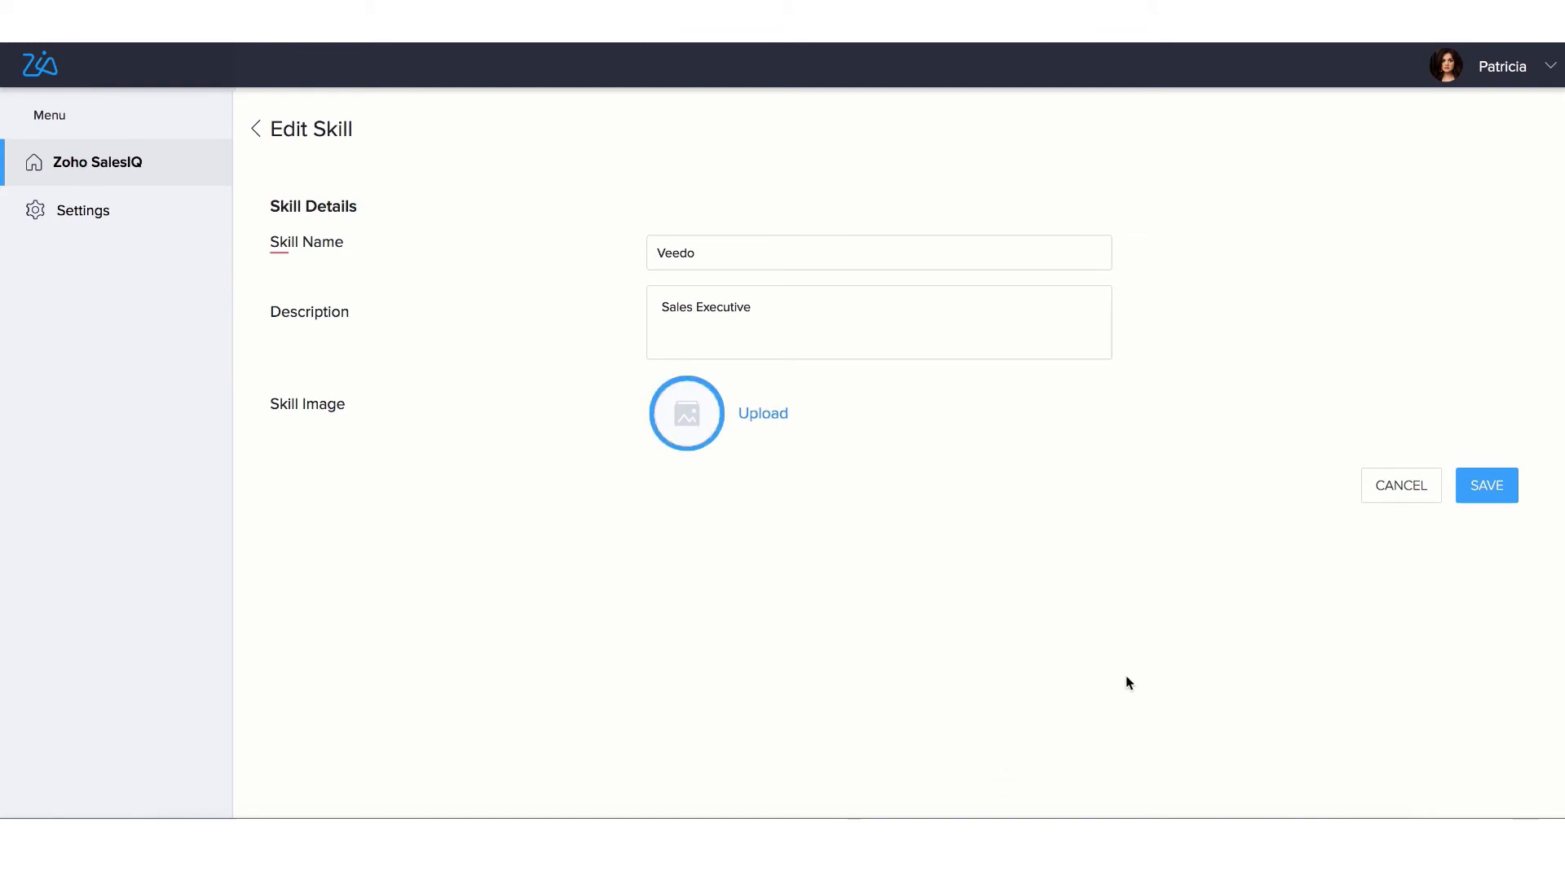
left_click(1480, 493)
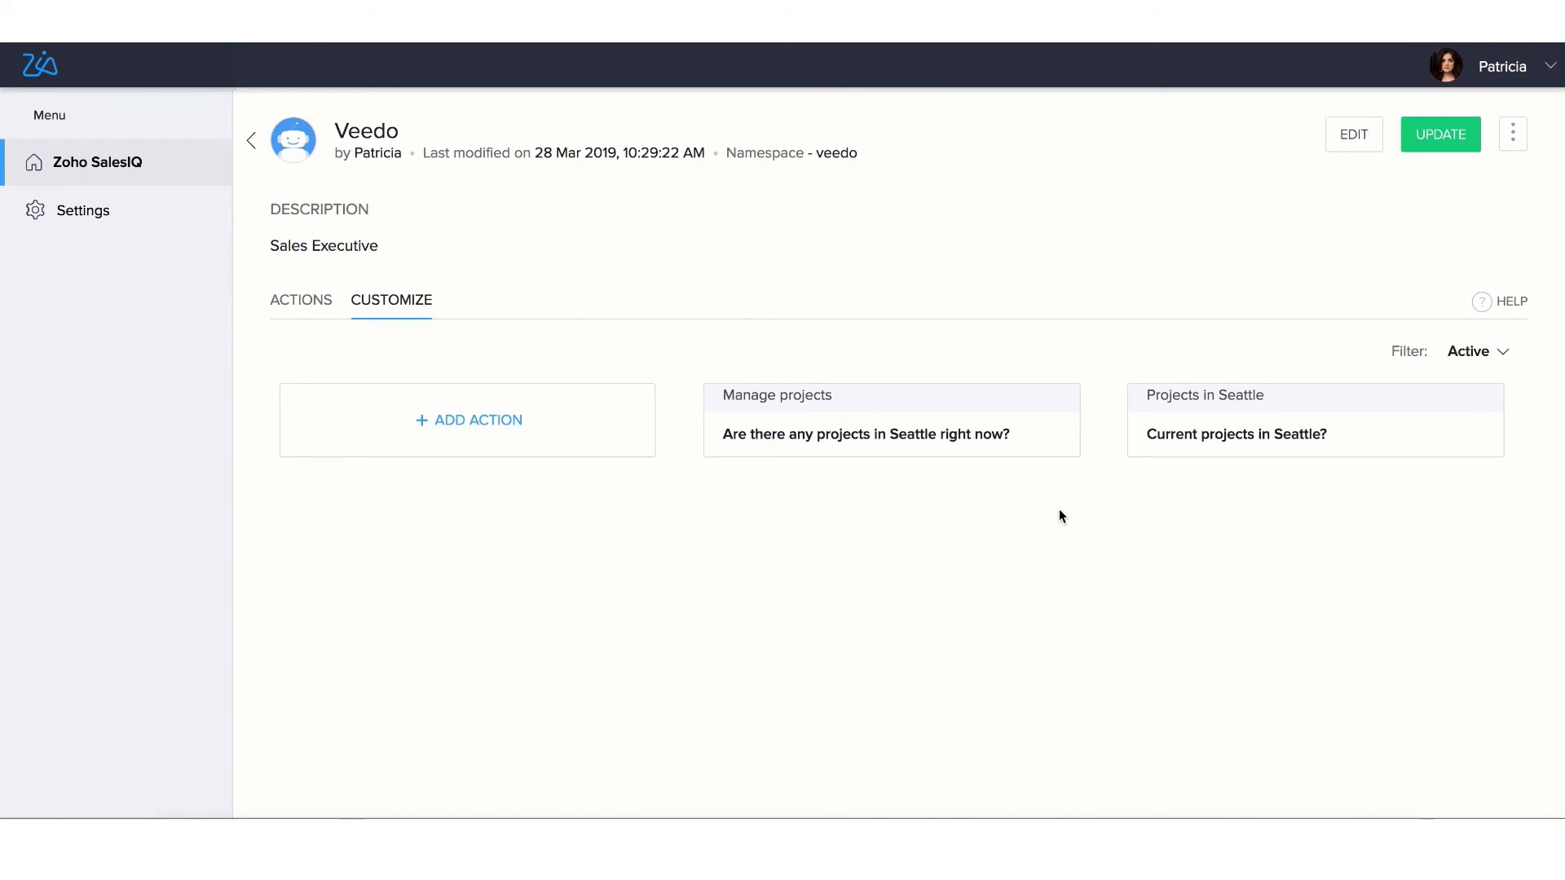
Step: Open the Projects in Seattle action of the Veedo skill for editing
left_click(1217, 438)
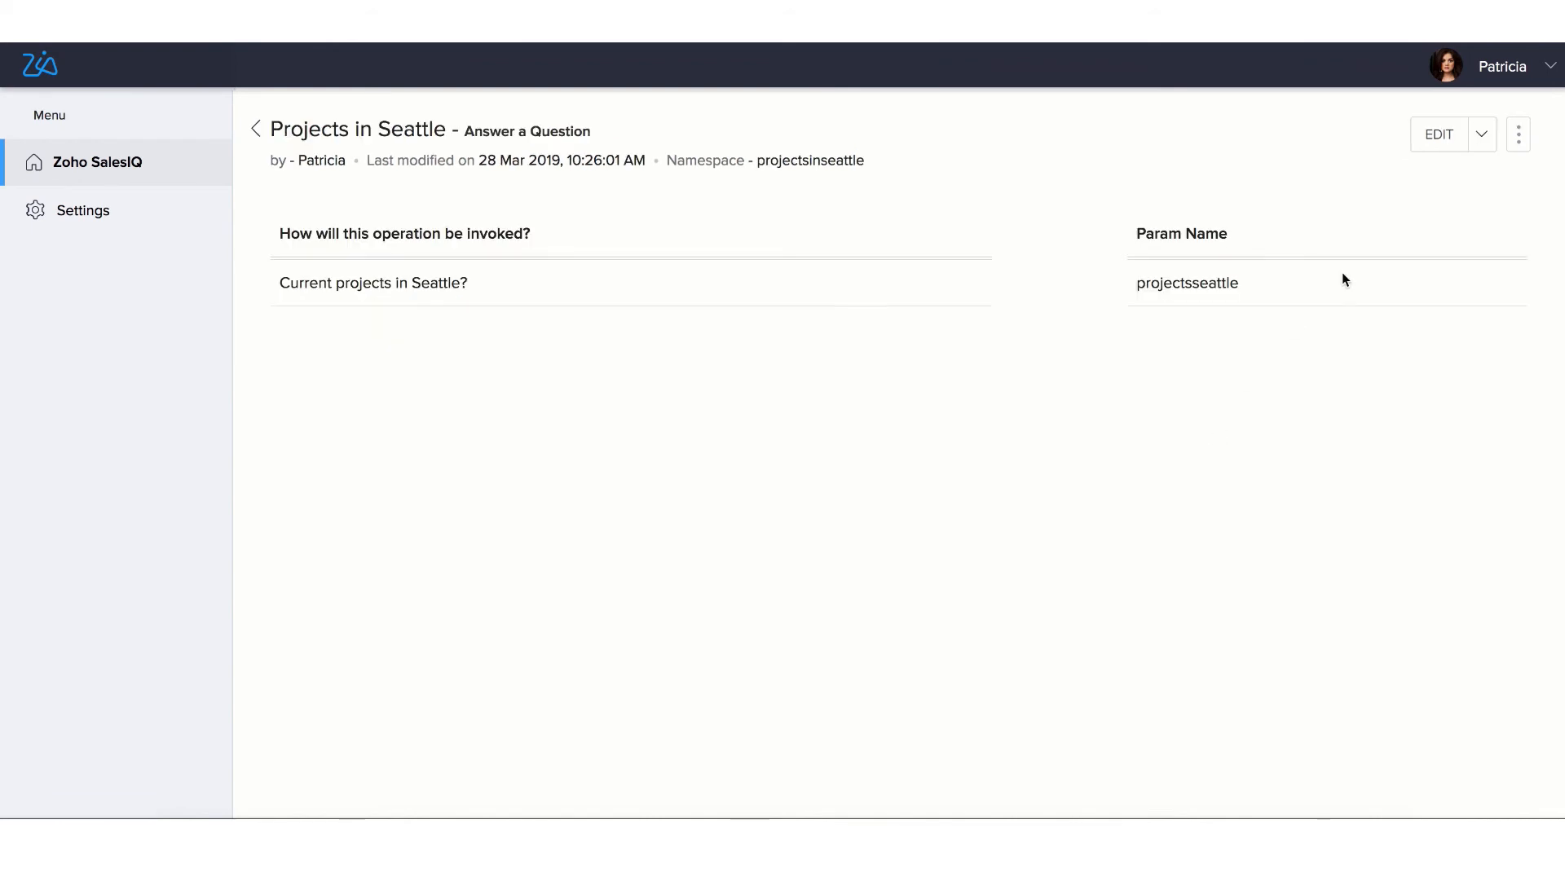
left_click(1434, 147)
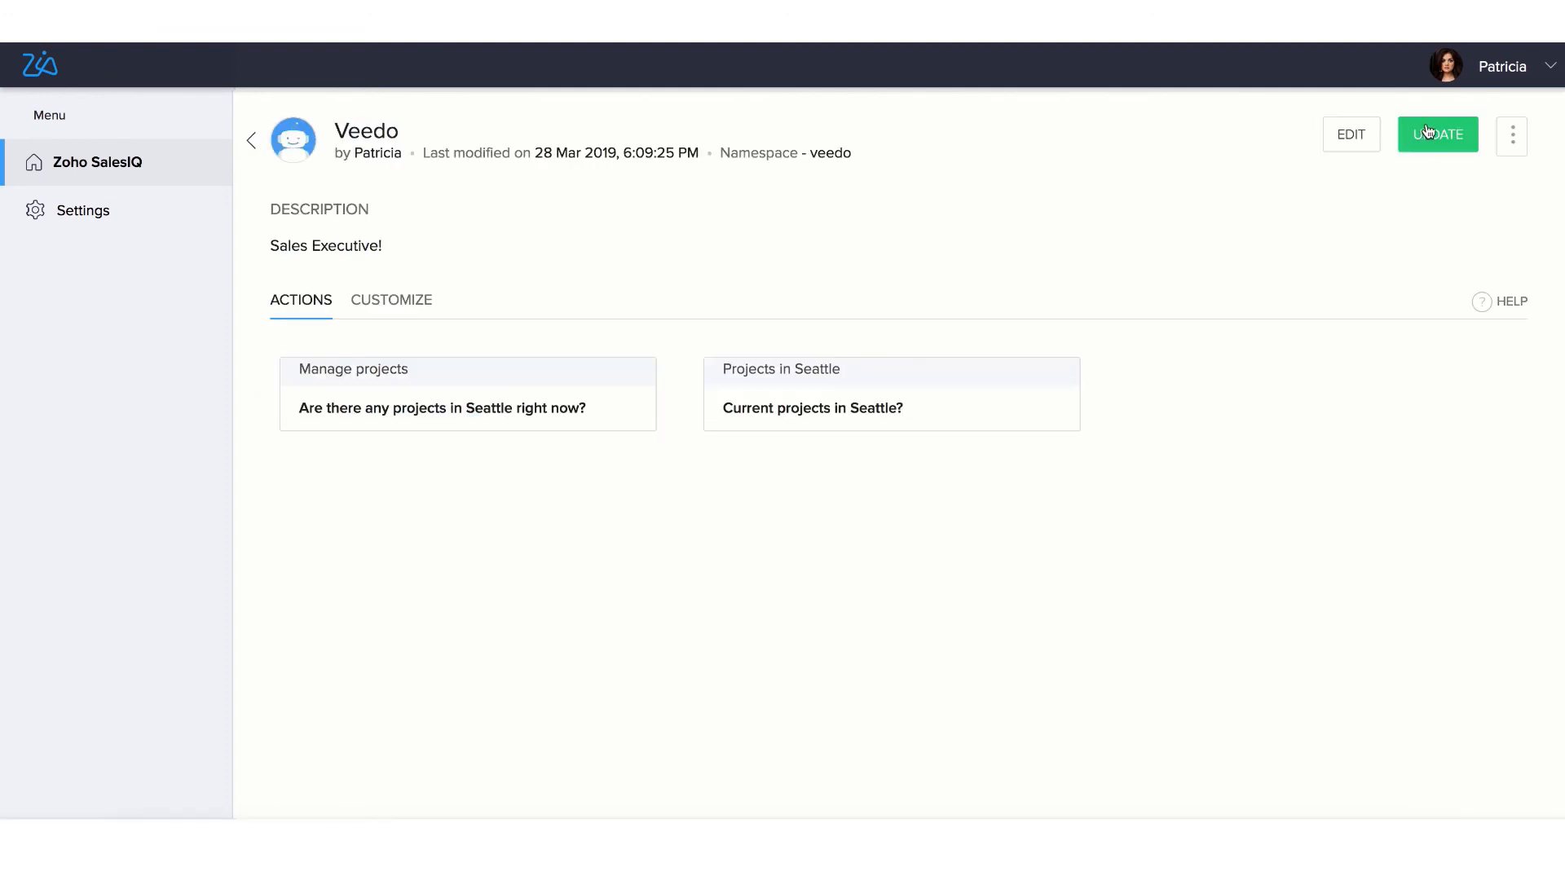
Step: Update the Veedo skill and save the Veedo bot's configuration in the Zobot settings
left_click(1432, 137)
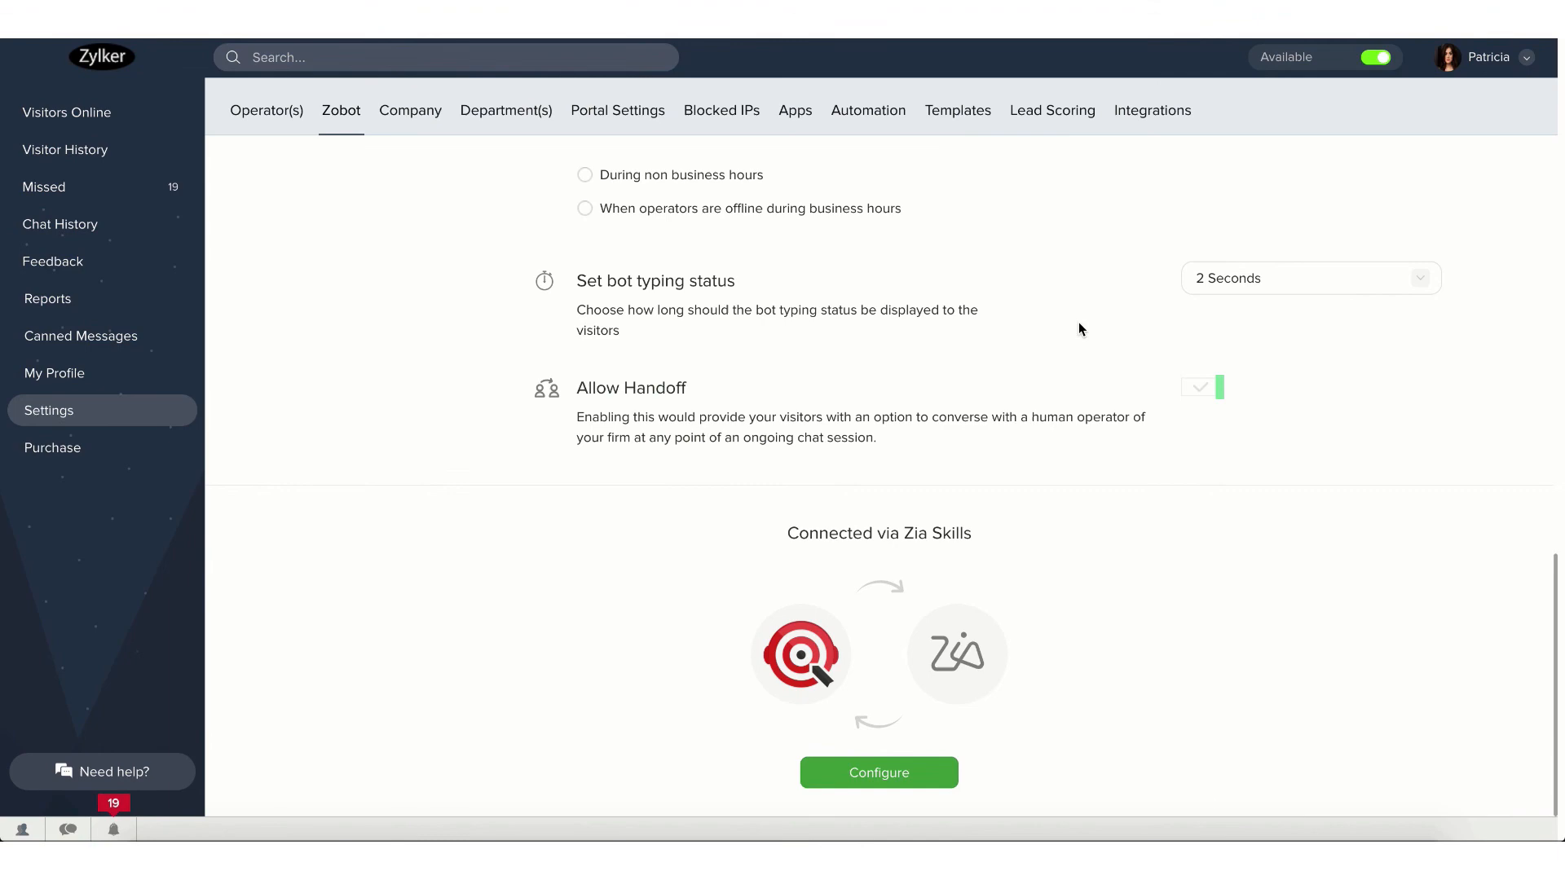
scroll(1078, 322, "up", 12)
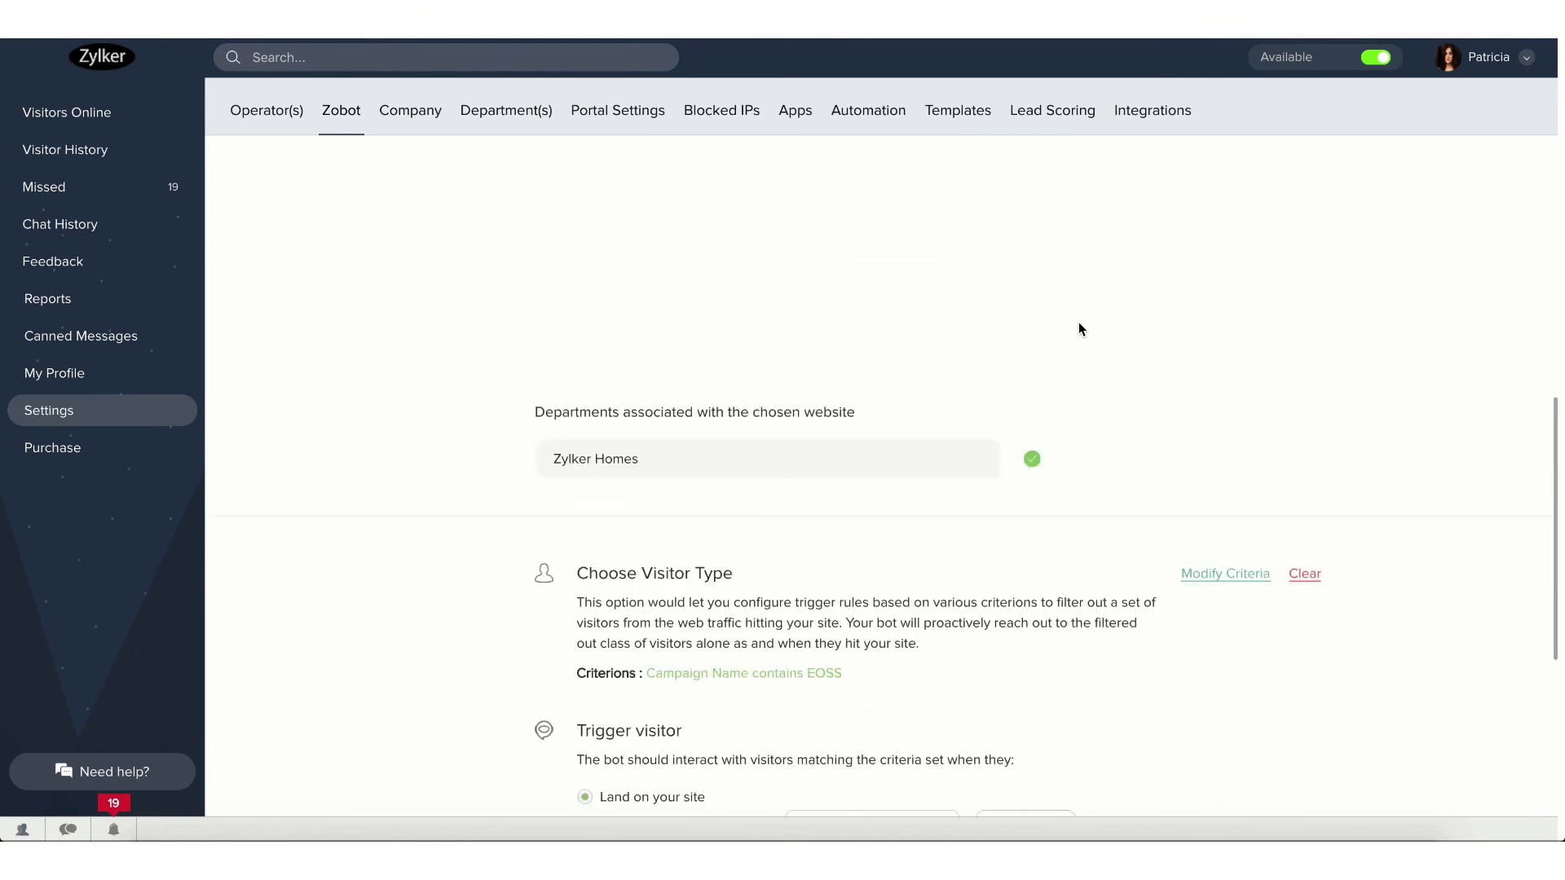
left_click(1459, 233)
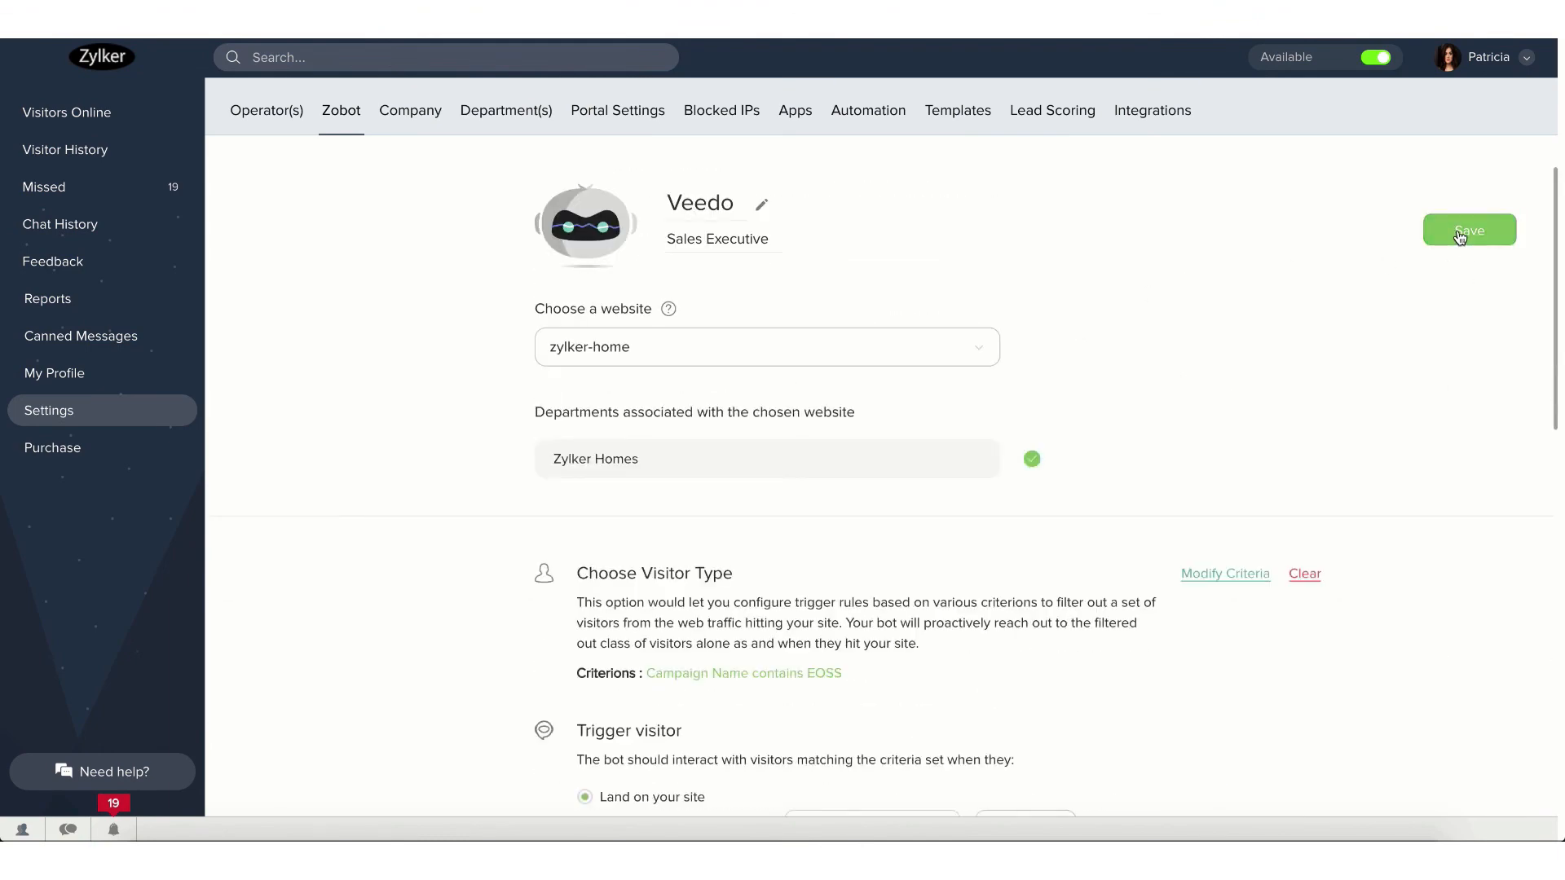